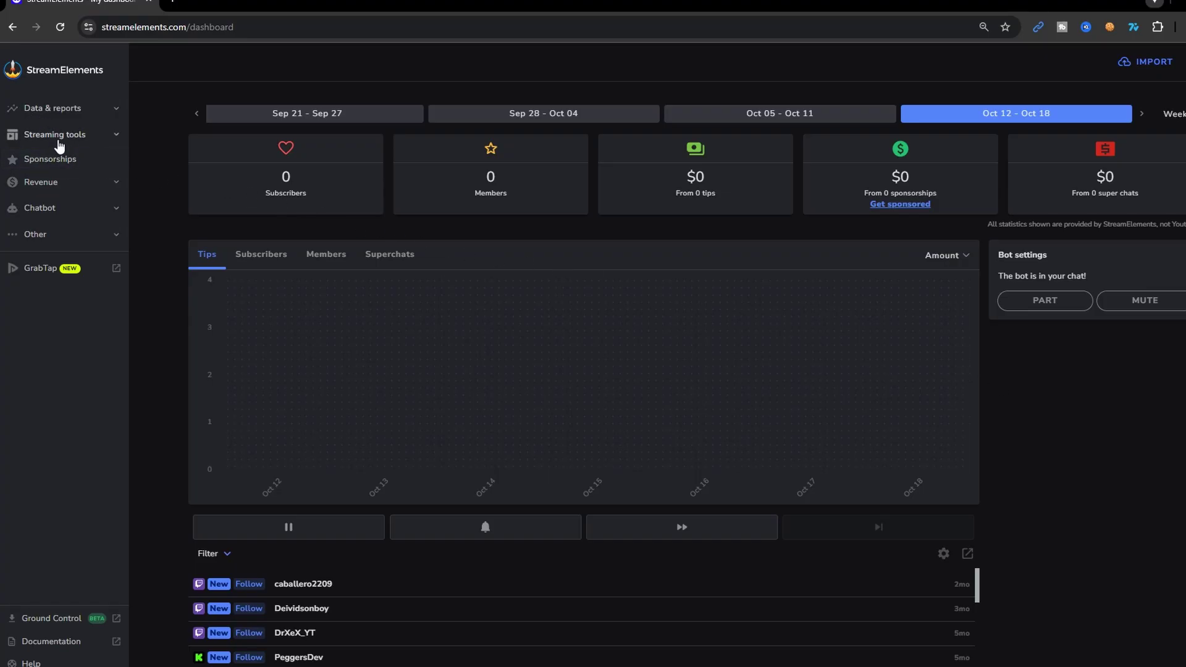
Step: Create a new 1080p overlay under Streaming tools > Overlays and bring up the widget list for the chat
{"action": "left_click", "coordinate": [51, 139]}
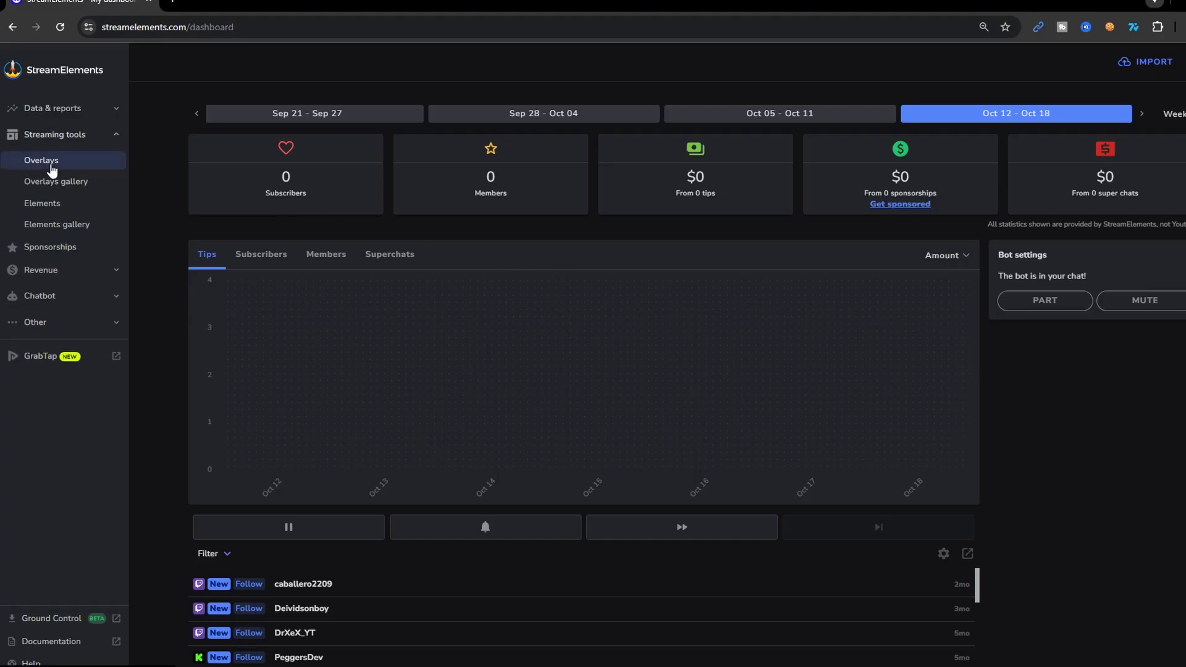
{"action": "left_click", "coordinate": [50, 162]}
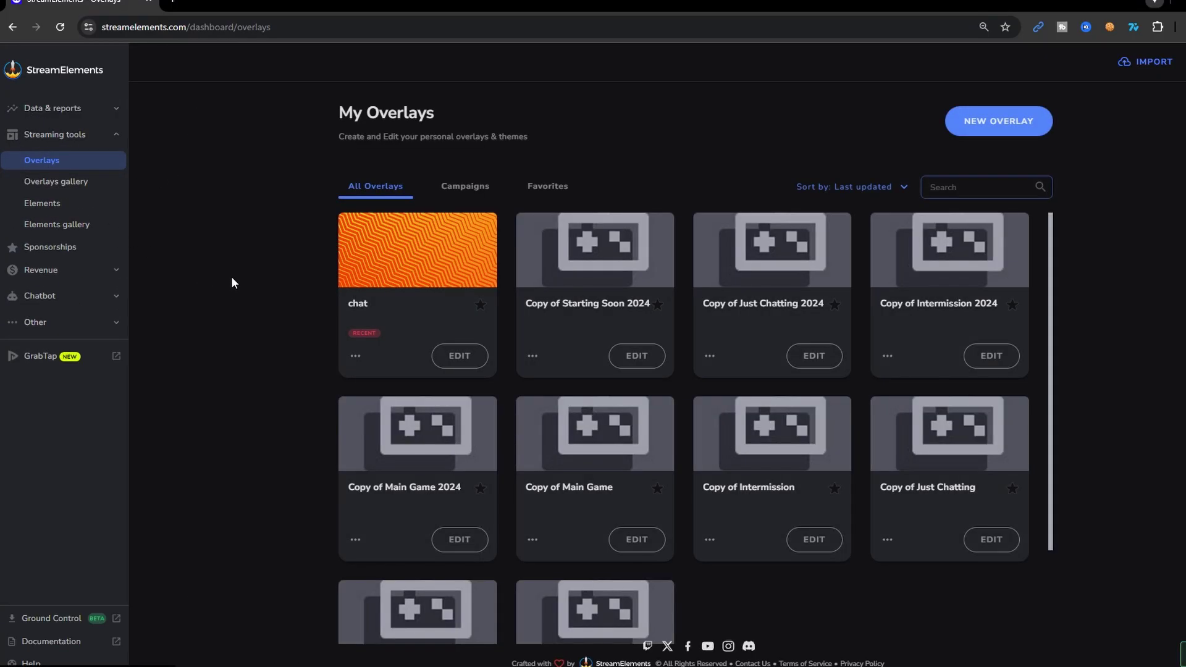
{"action": "left_click", "coordinate": [1001, 134]}
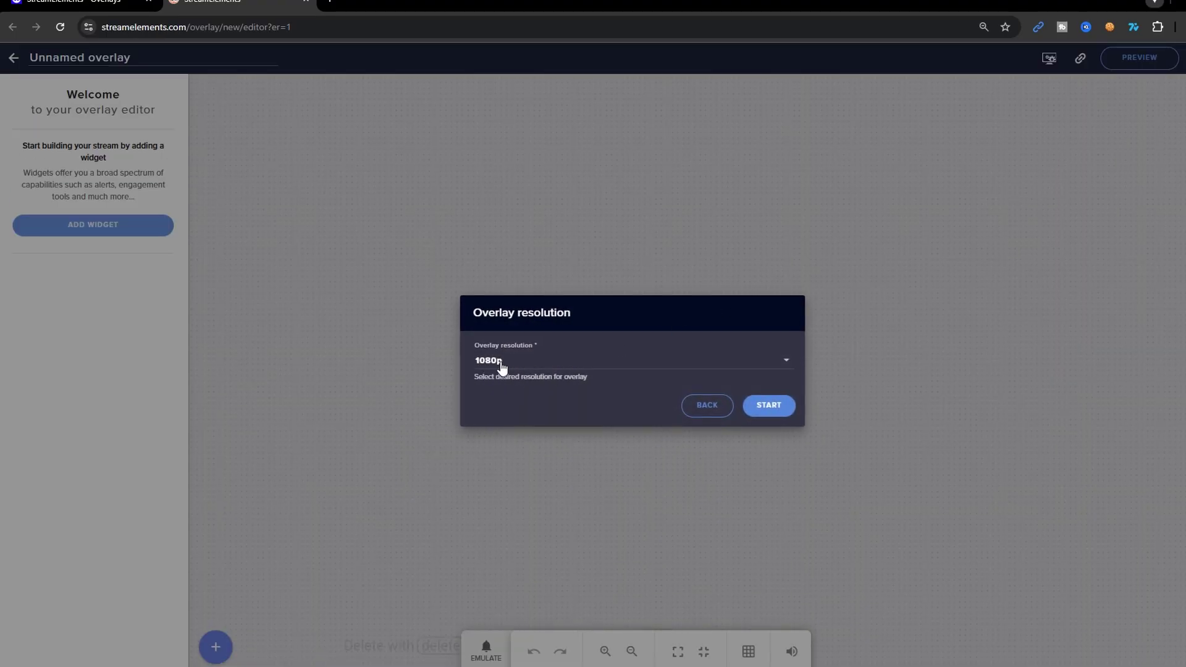
{"action": "left_click", "coordinate": [768, 405]}
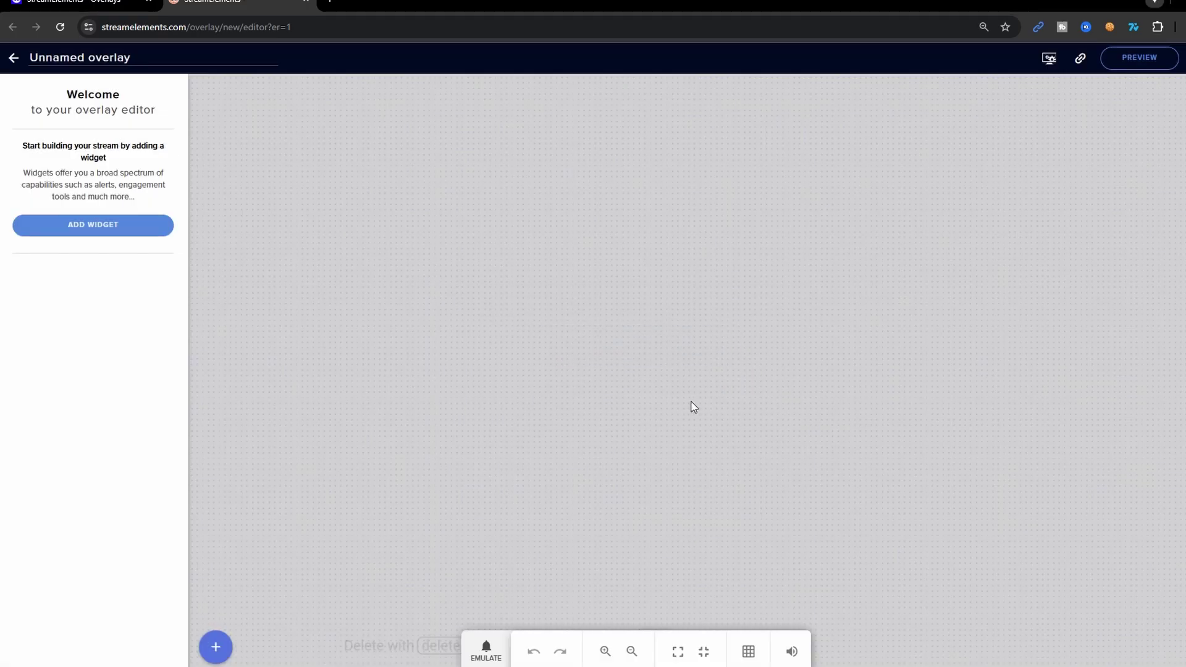
{"action": "left_click", "coordinate": [126, 234]}
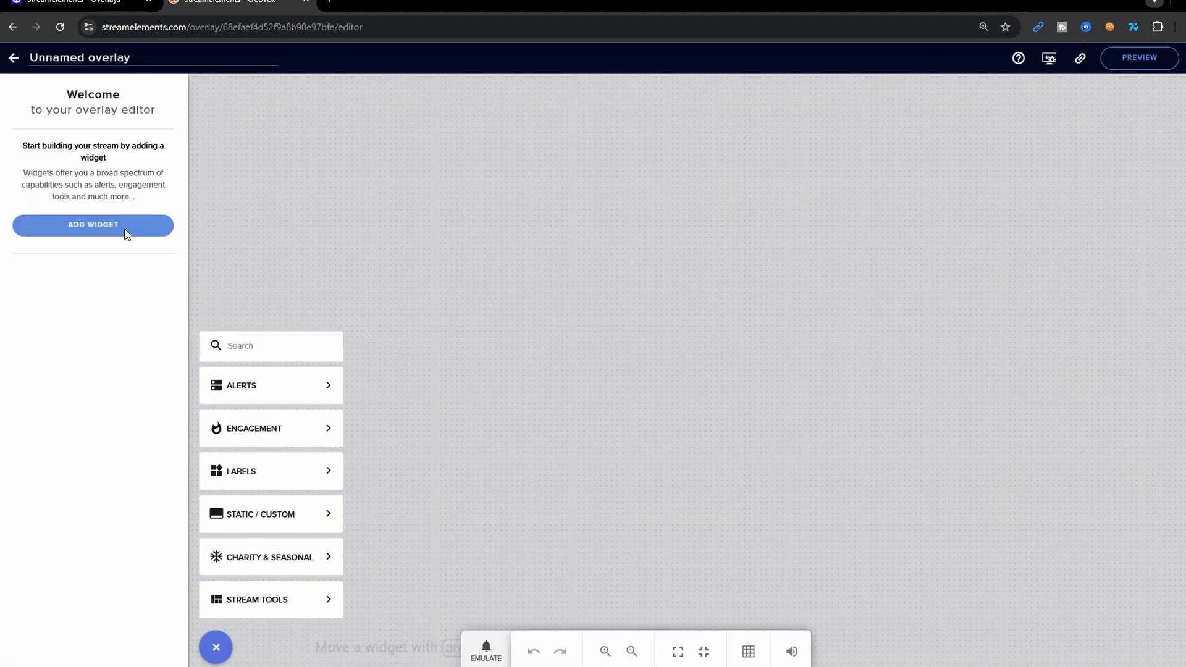
{"action": "mouse_move", "coordinate": [287, 604]}
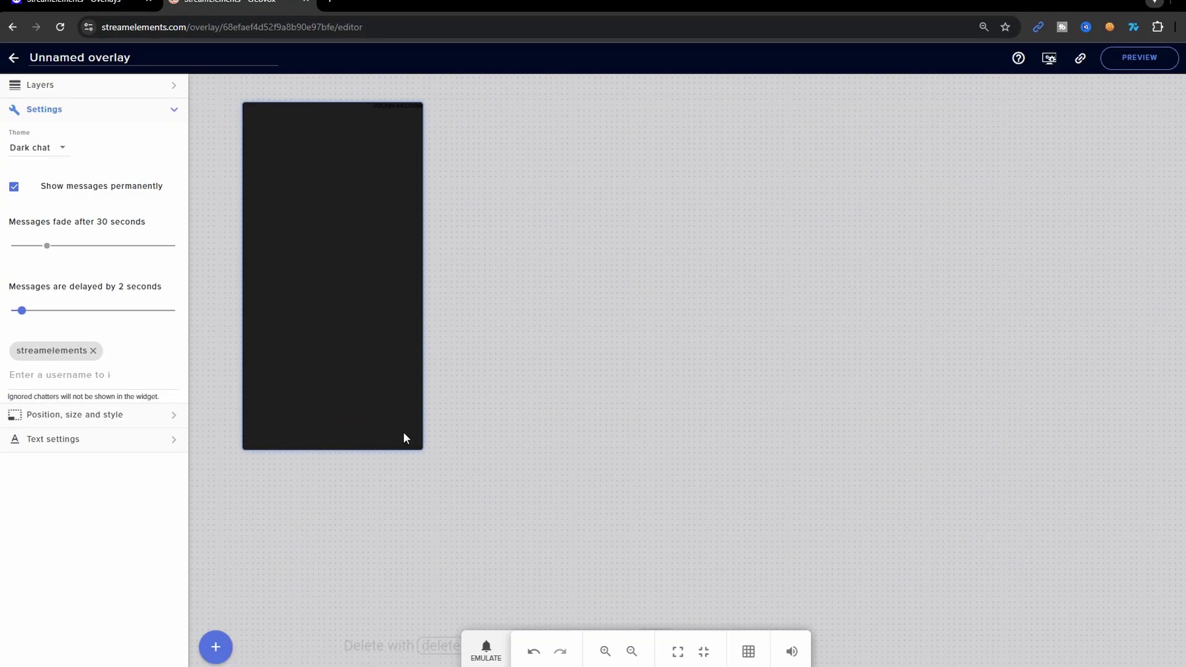
Step: Undo the chat widget resize back to 250 × 400 px and review its size and text settings
{"action": "key", "text": "ctrl+z"}
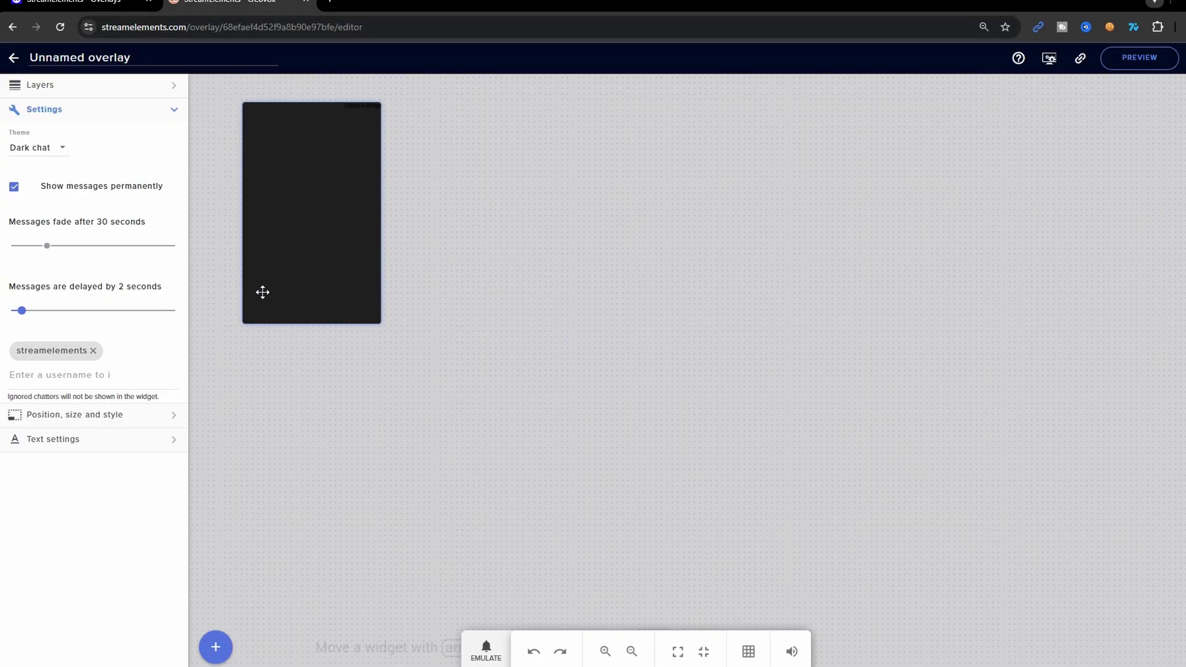
{"action": "left_click", "coordinate": [167, 414]}
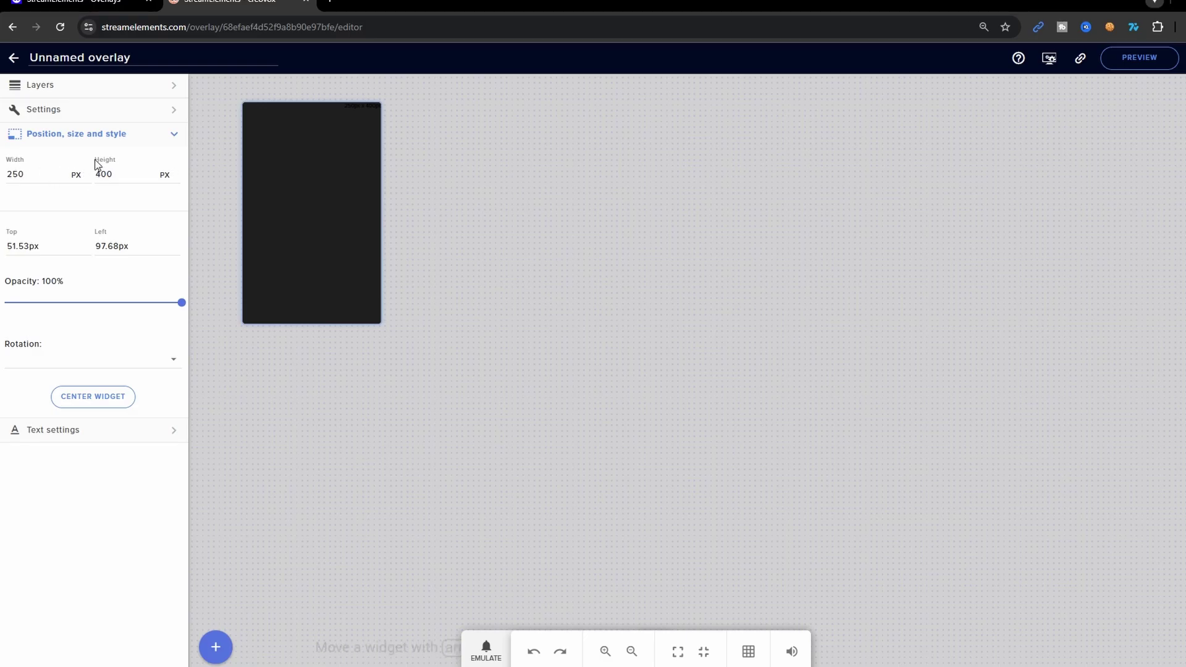
{"action": "left_click", "coordinate": [113, 429]}
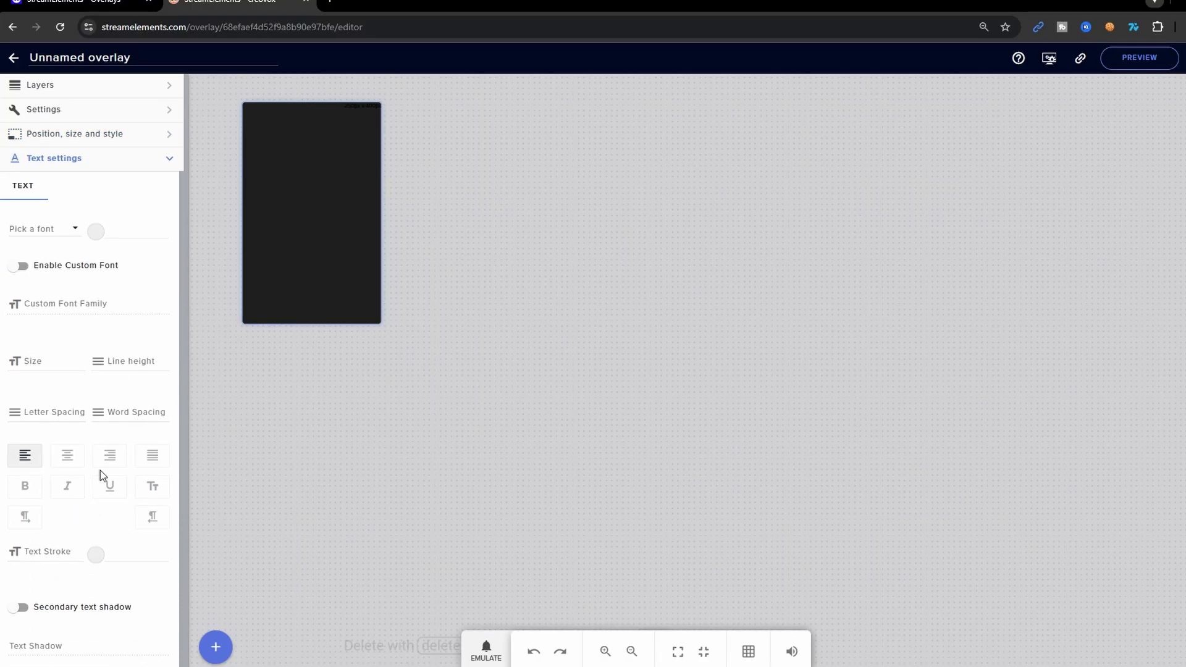
{"action": "left_click", "coordinate": [68, 116]}
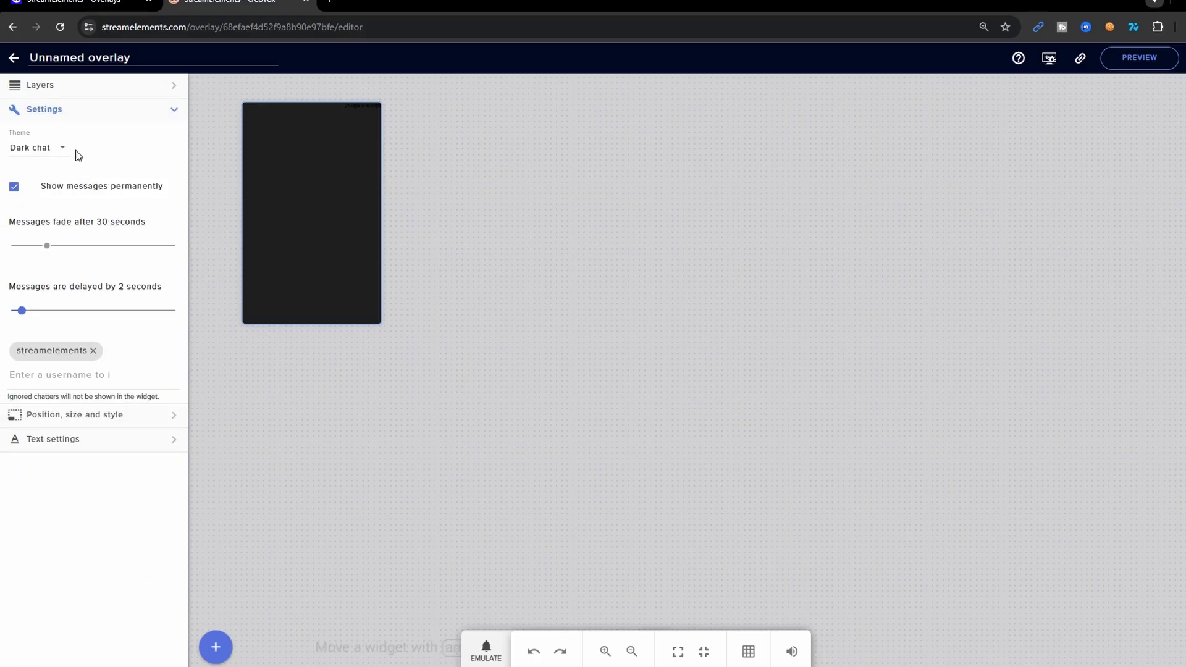
{"action": "left_click", "coordinate": [53, 151]}
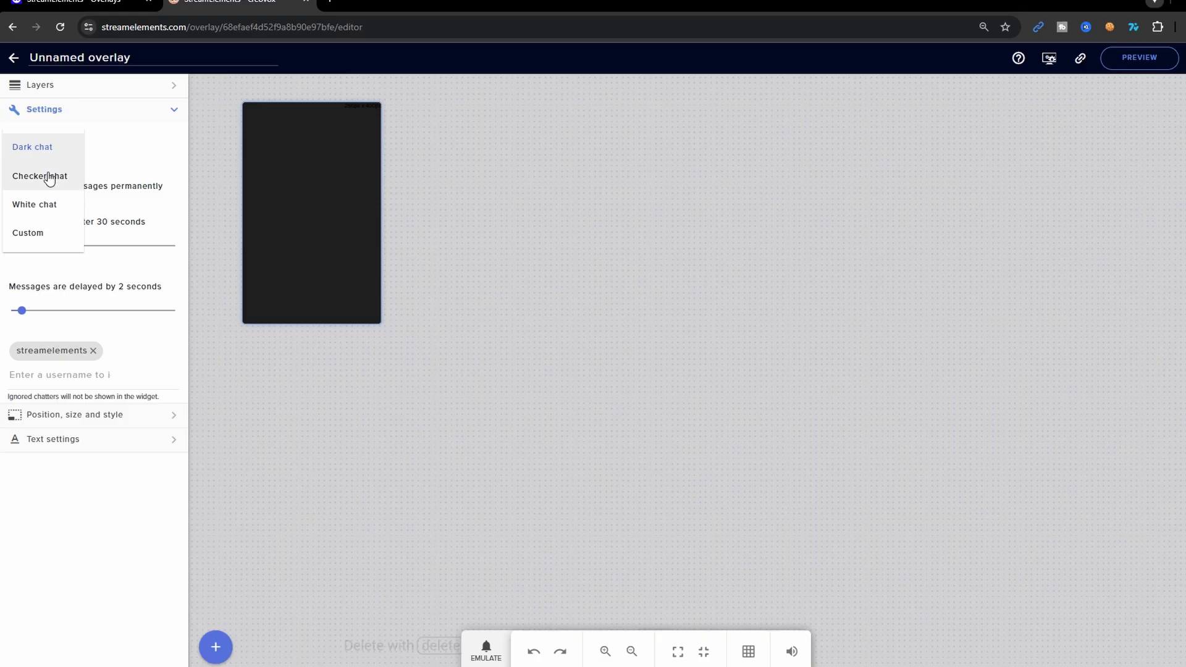
{"action": "left_click", "coordinate": [49, 176]}
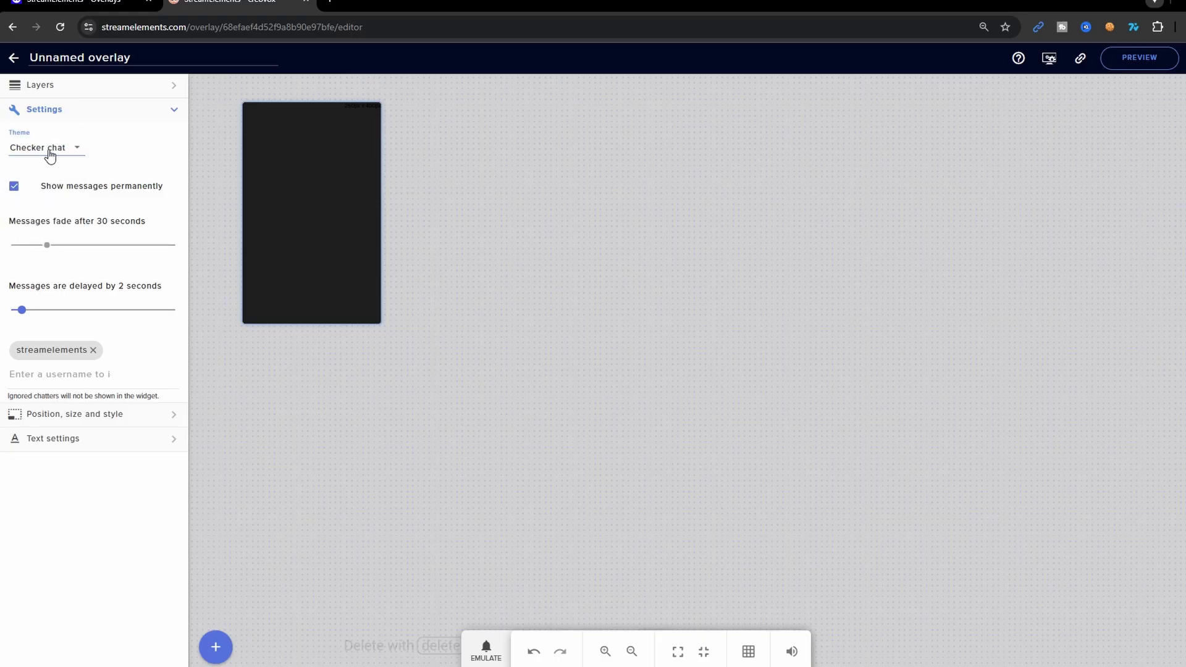
{"action": "left_click", "coordinate": [50, 155]}
{"action": "left_click", "coordinate": [49, 176]}
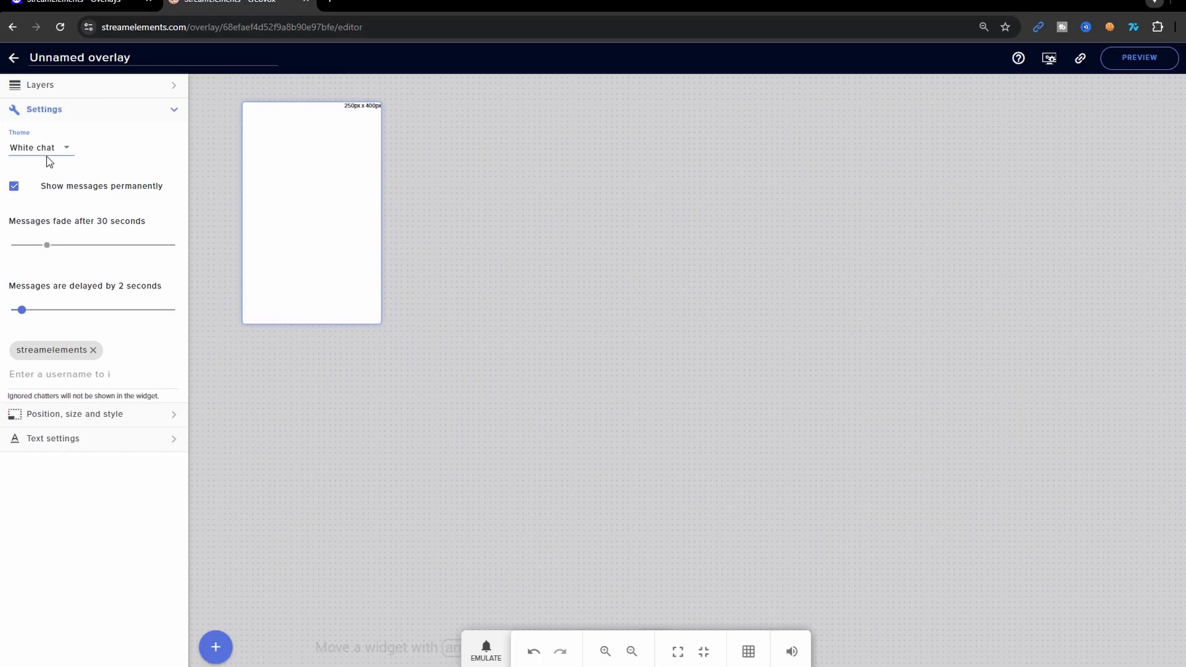
{"action": "left_click", "coordinate": [48, 161]}
{"action": "left_click", "coordinate": [48, 178]}
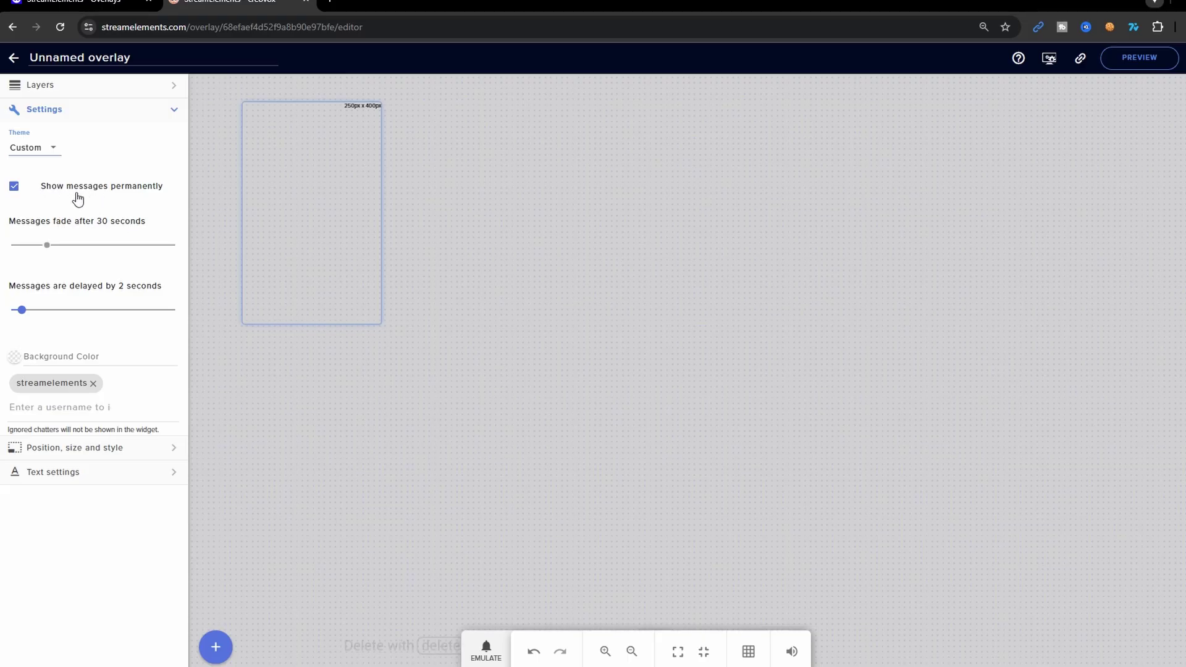
{"action": "left_click", "coordinate": [34, 153]}
{"action": "left_click", "coordinate": [35, 67]}
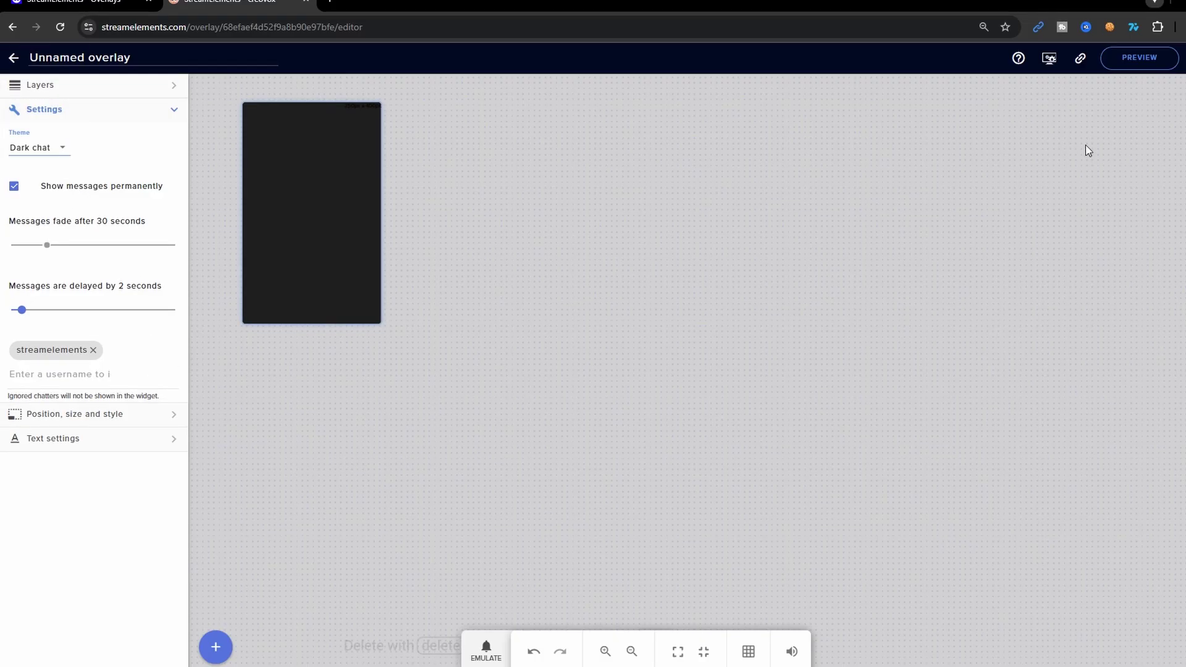
Step: Save the overlay with the name 'yt chat'
{"action": "key", "text": "ctrl+s"}
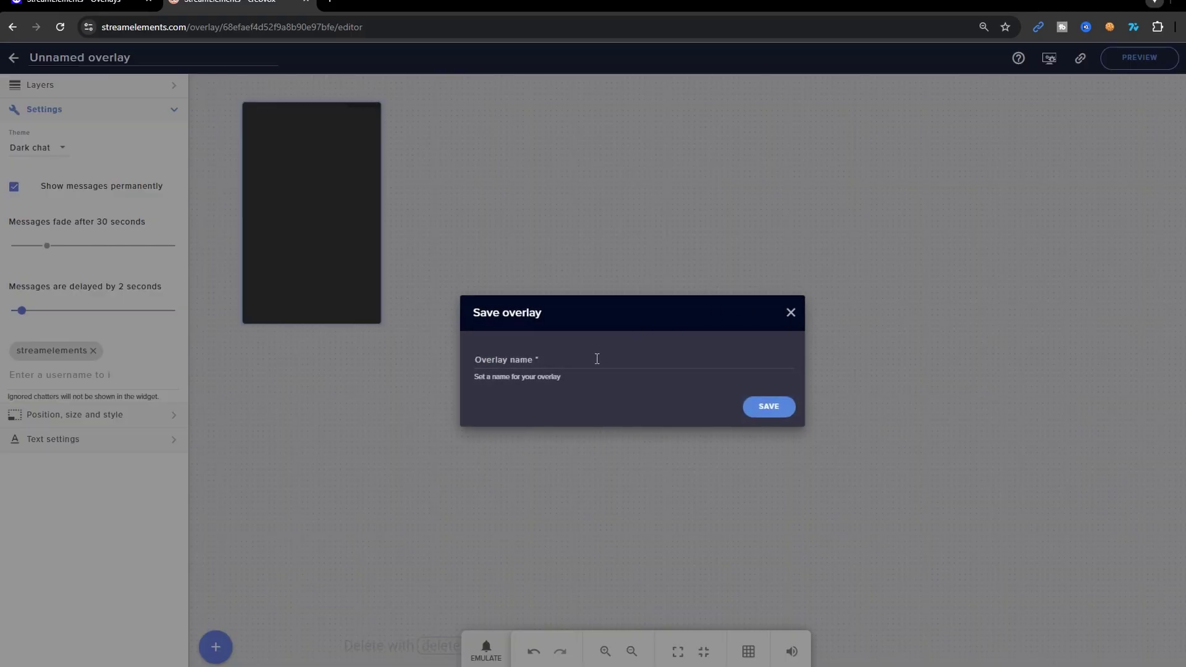
{"action": "left_click", "coordinate": [592, 359]}
{"action": "type", "text": "yt chat"}
{"action": "left_click", "coordinate": [772, 410]}
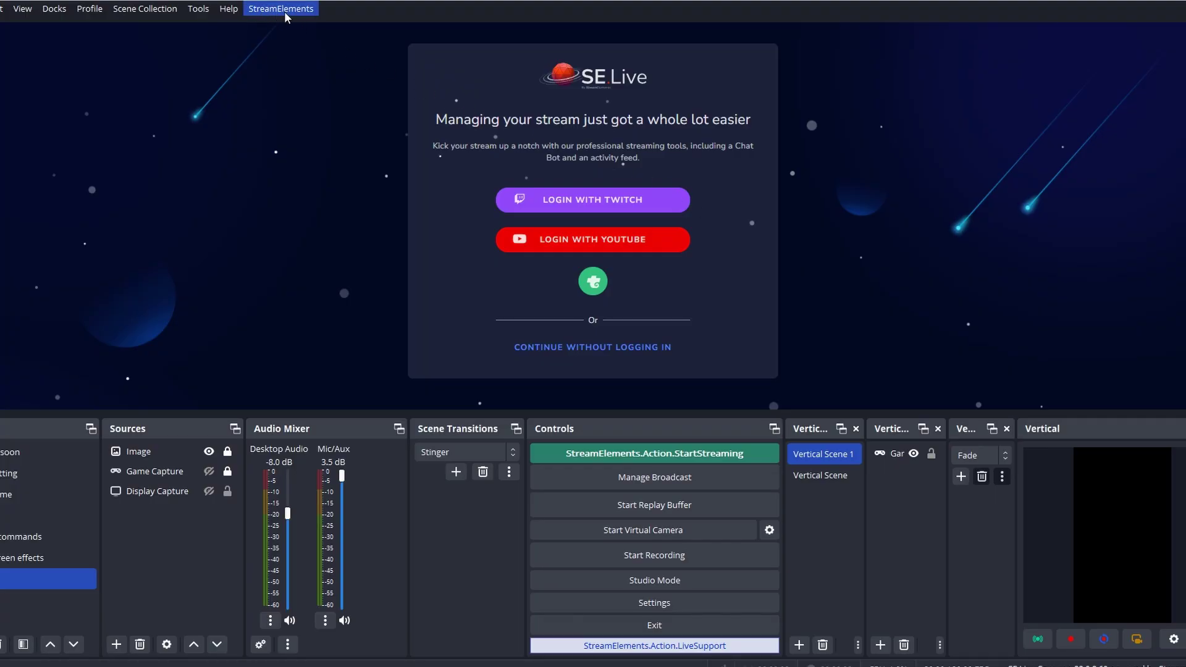
Step: Reset the SE Live sign-in state and log in with the YouTube account
{"action": "left_click", "coordinate": [280, 9]}
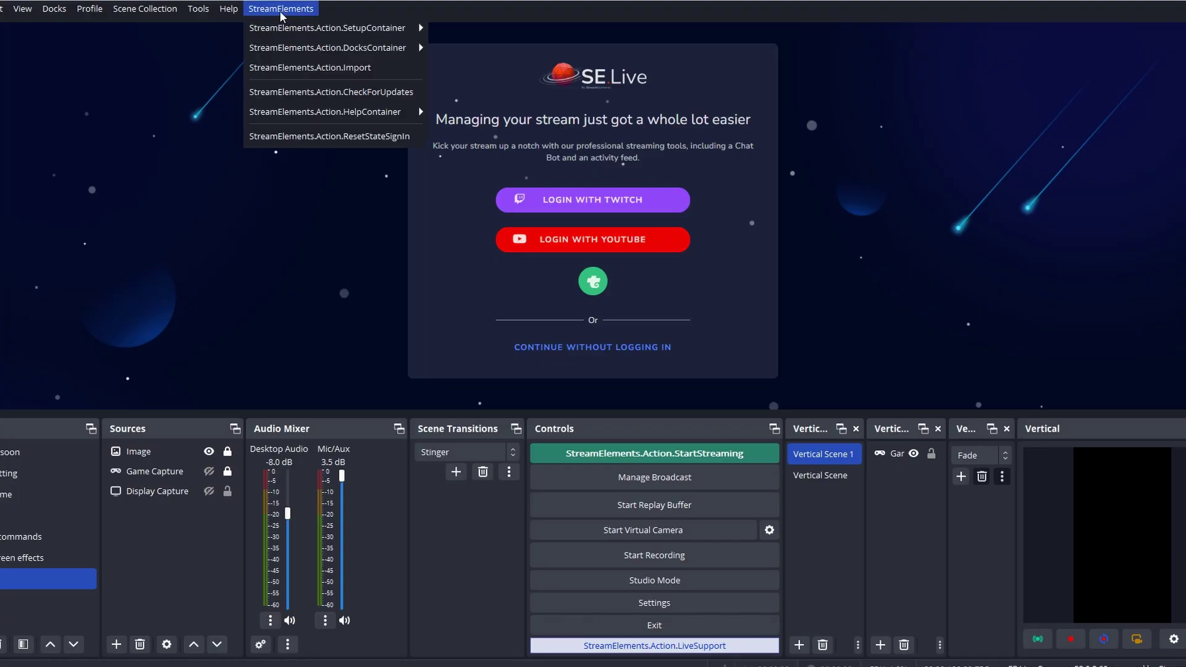
{"action": "left_click", "coordinate": [343, 137]}
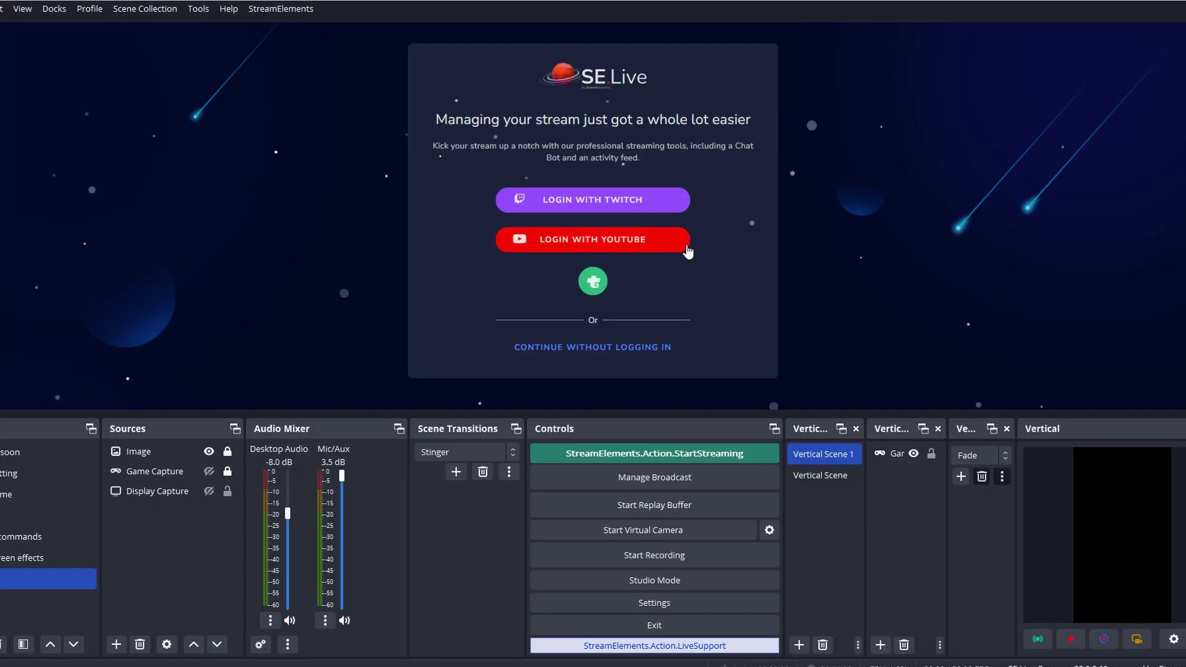
{"action": "left_click", "coordinate": [578, 244]}
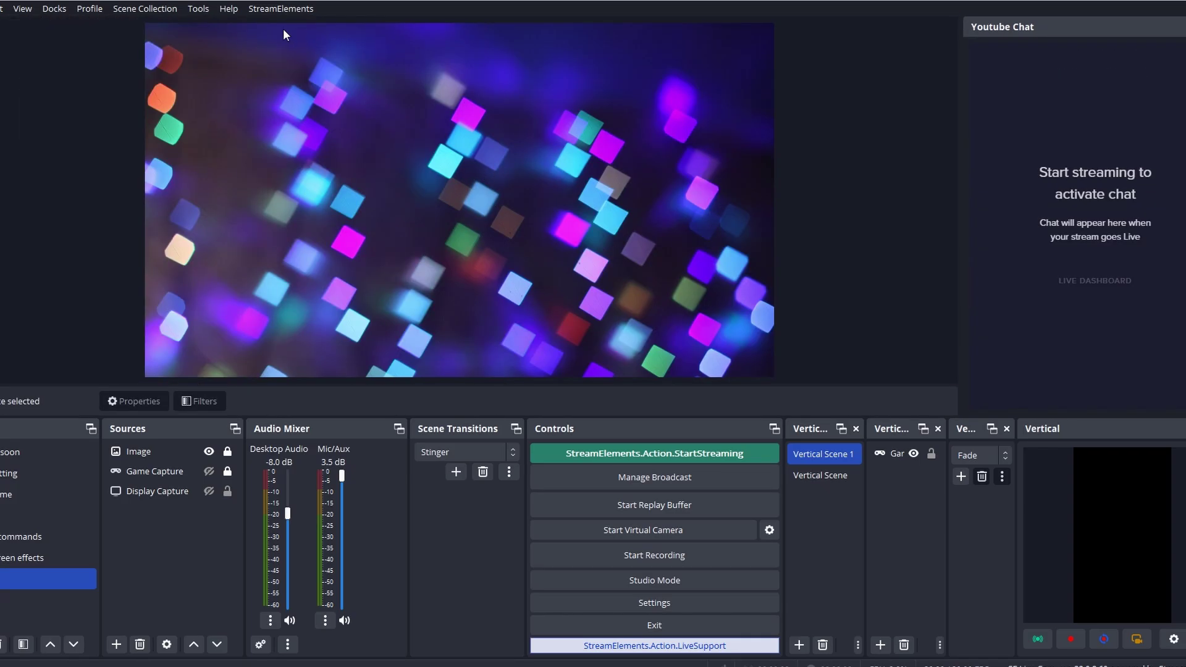
Step: Turn off the Multi-Chat dock from the StreamElements SE.Live Docks menu
{"action": "left_click", "coordinate": [276, 12]}
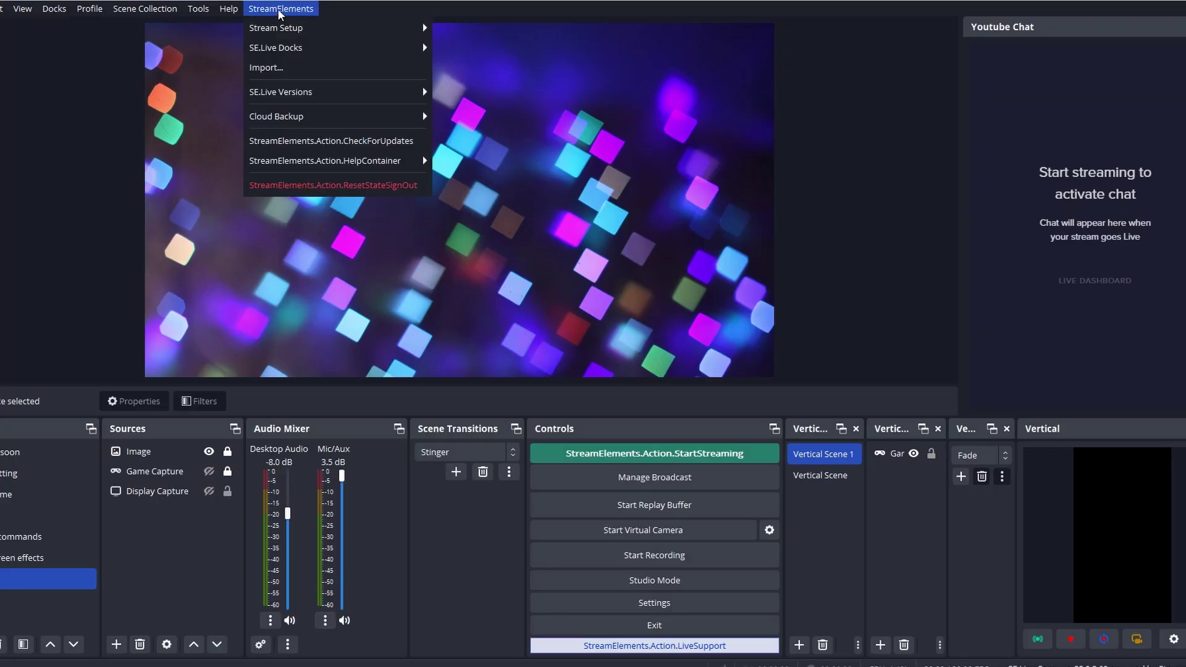
{"action": "mouse_move", "coordinate": [283, 48]}
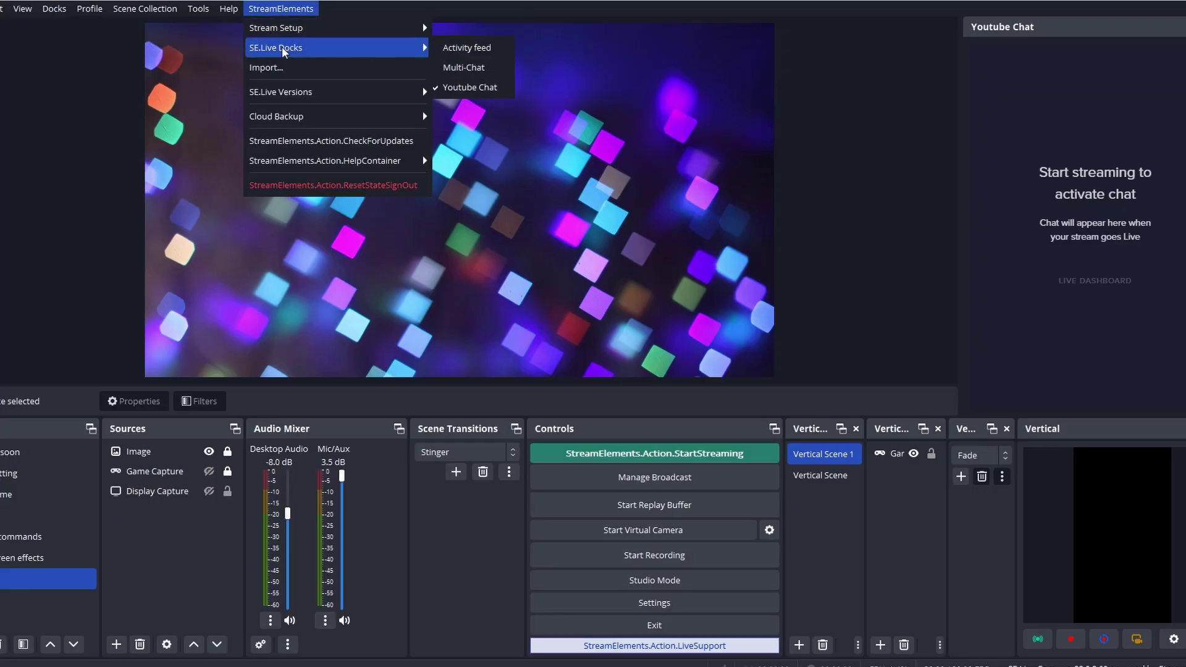
{"action": "left_click", "coordinate": [498, 68]}
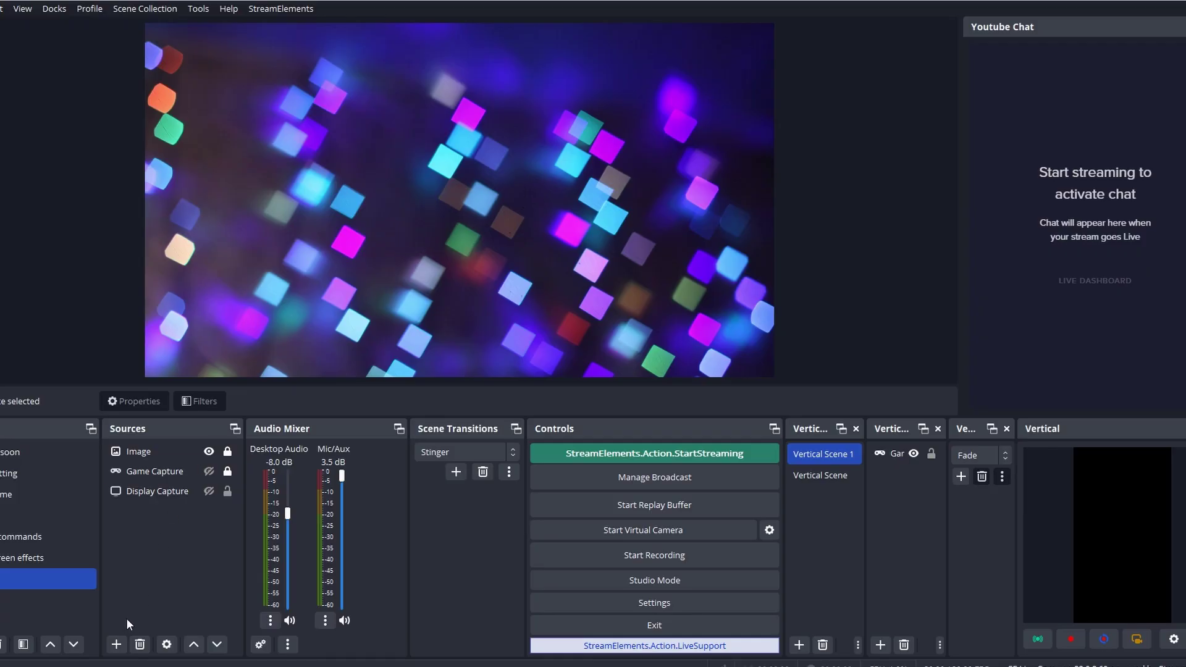
Step: Add a new Browser source named Browser 2 to the scene
{"action": "left_click", "coordinate": [116, 646]}
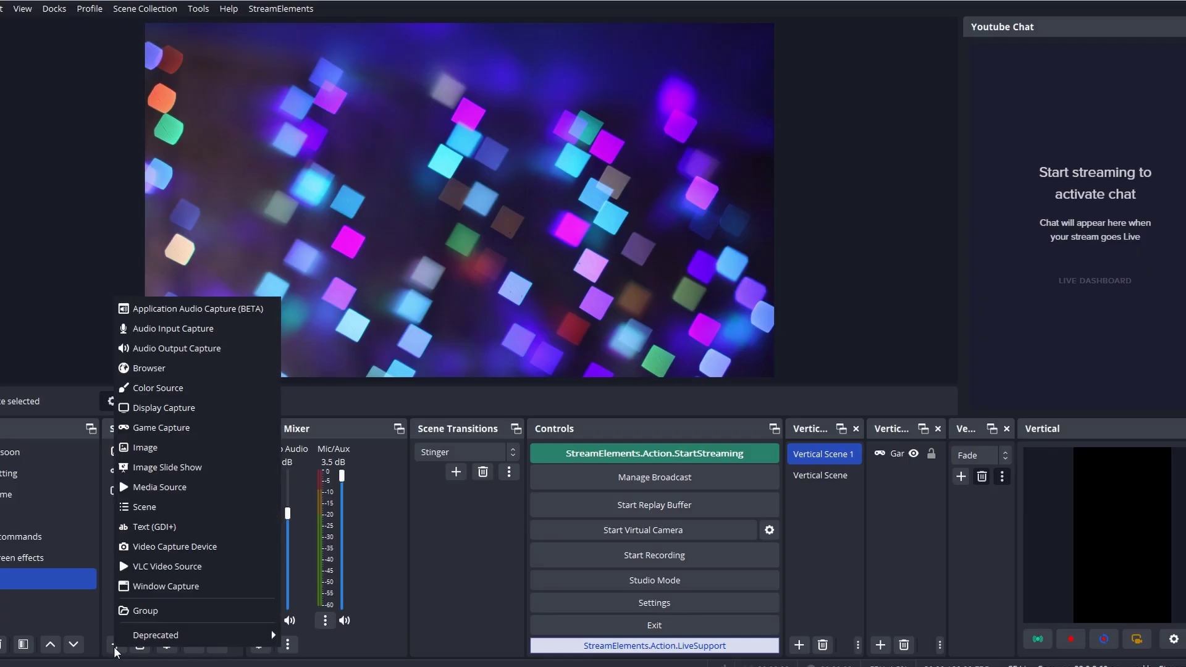
{"action": "left_click", "coordinate": [155, 369]}
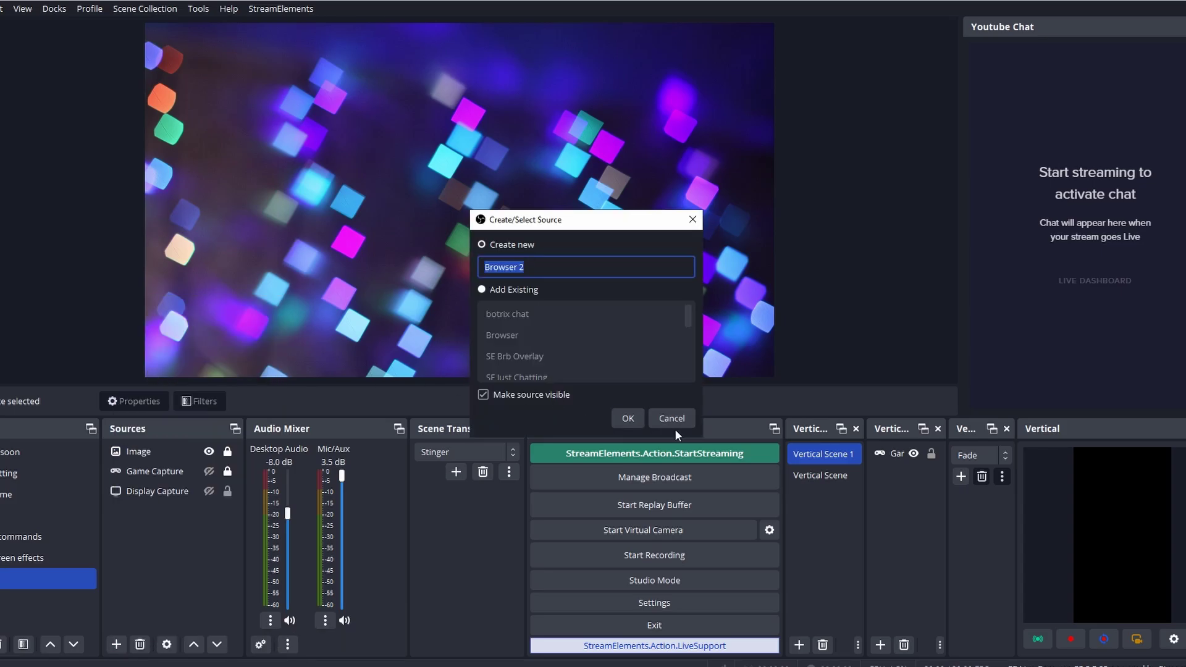
{"action": "left_click", "coordinate": [625, 417]}
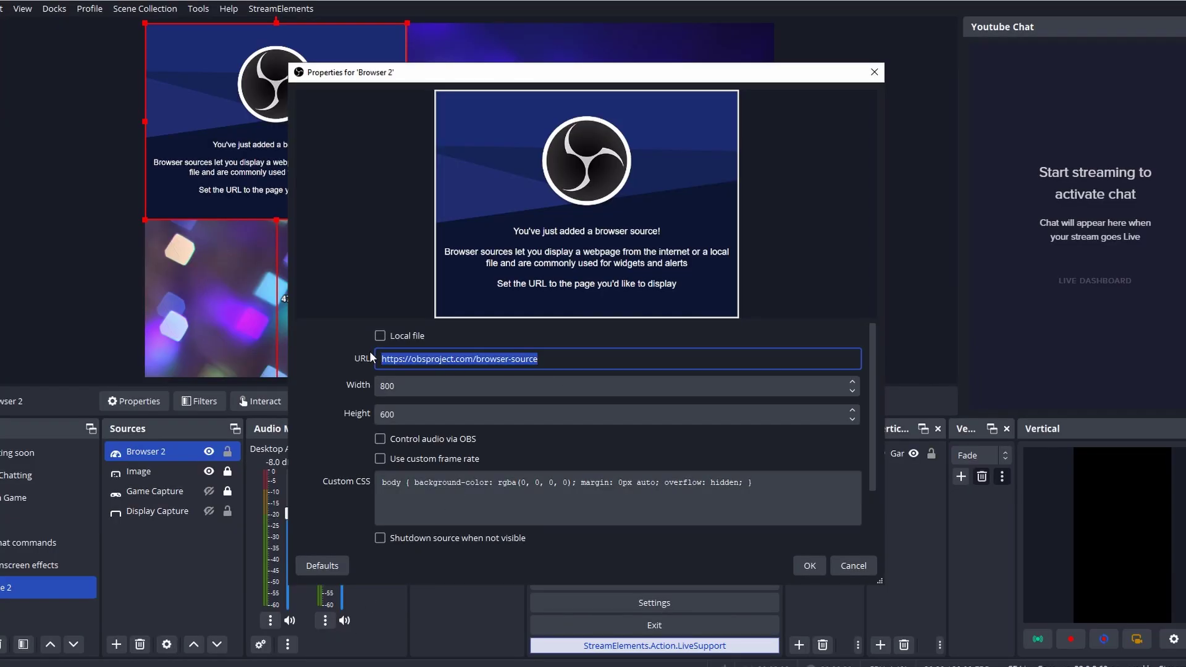
Step: Paste the StreamElements overlay link as the URL and set the size to 1920 × 1080
{"action": "right_click", "coordinate": [412, 358]}
{"action": "left_click", "coordinate": [439, 460]}
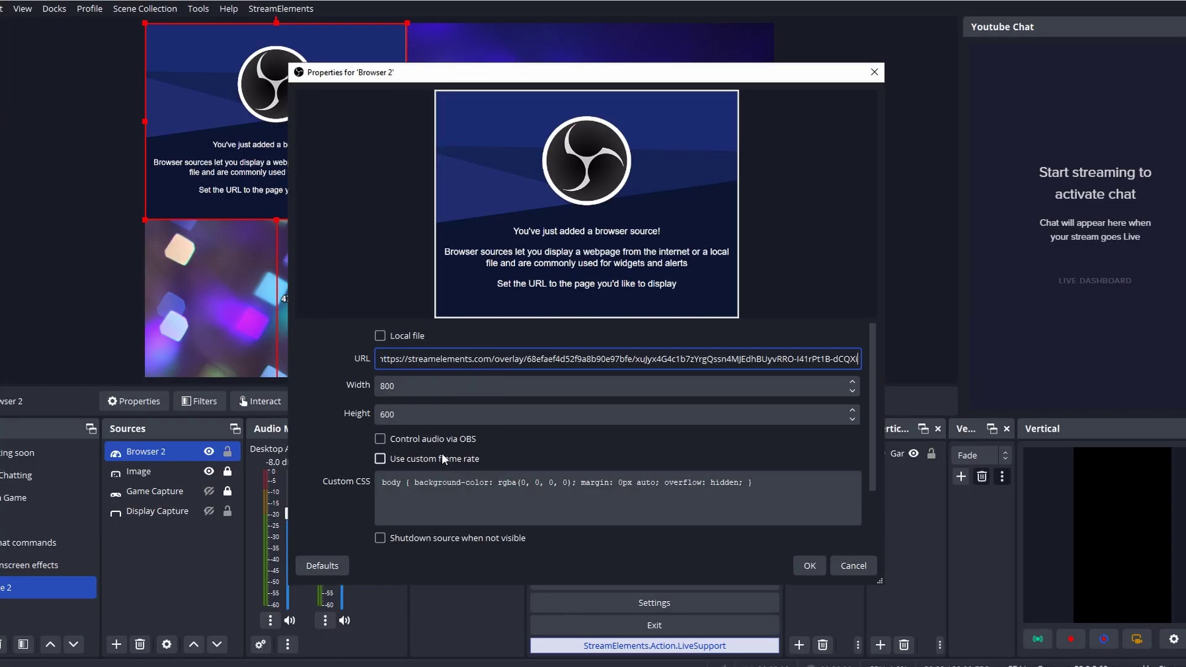
{"action": "key", "text": "Tab"}
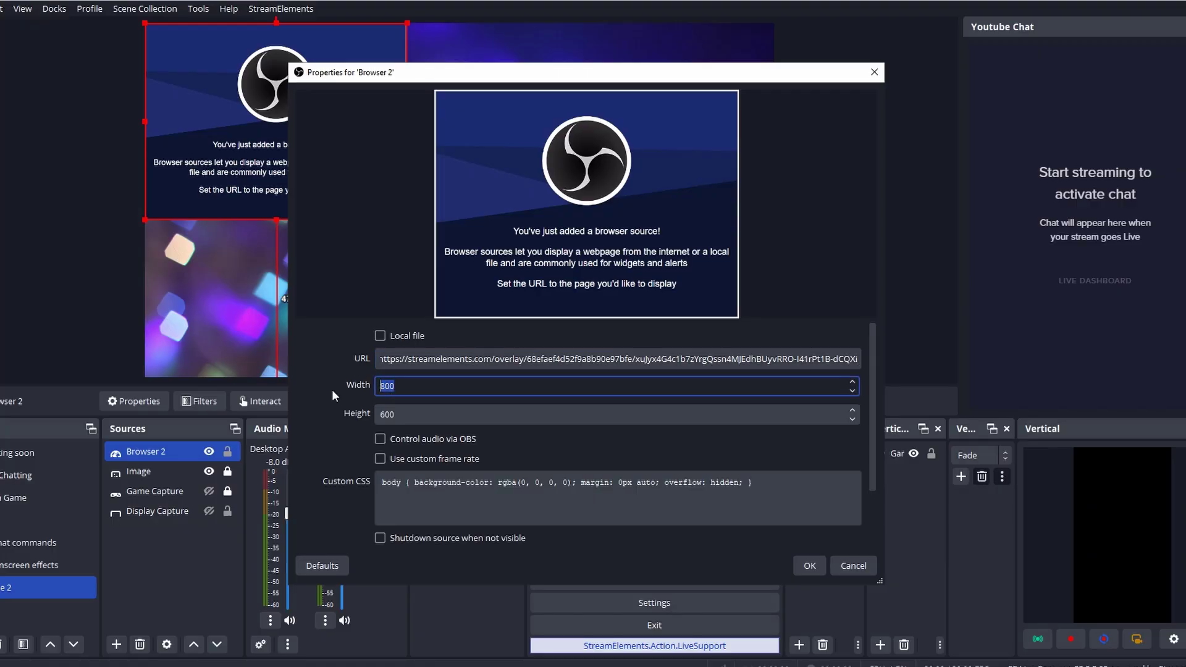
{"action": "type", "text": "1920"}
{"action": "key", "text": "Tab"}
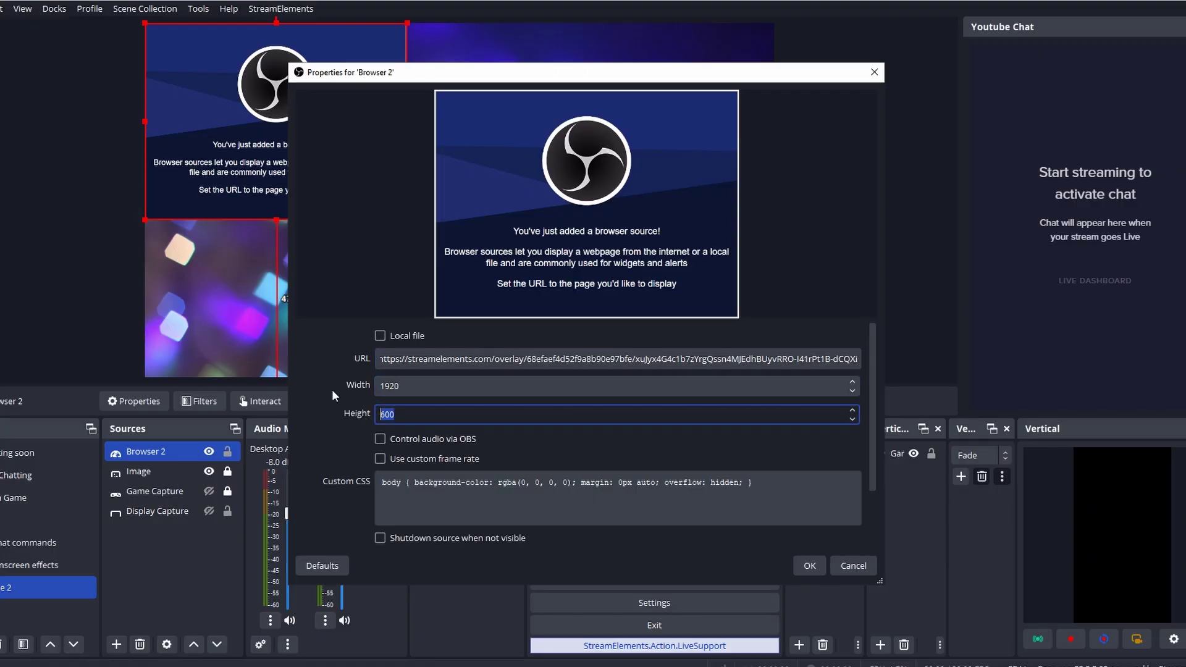
{"action": "type", "text": "1080"}
{"action": "left_click", "coordinate": [809, 567]}
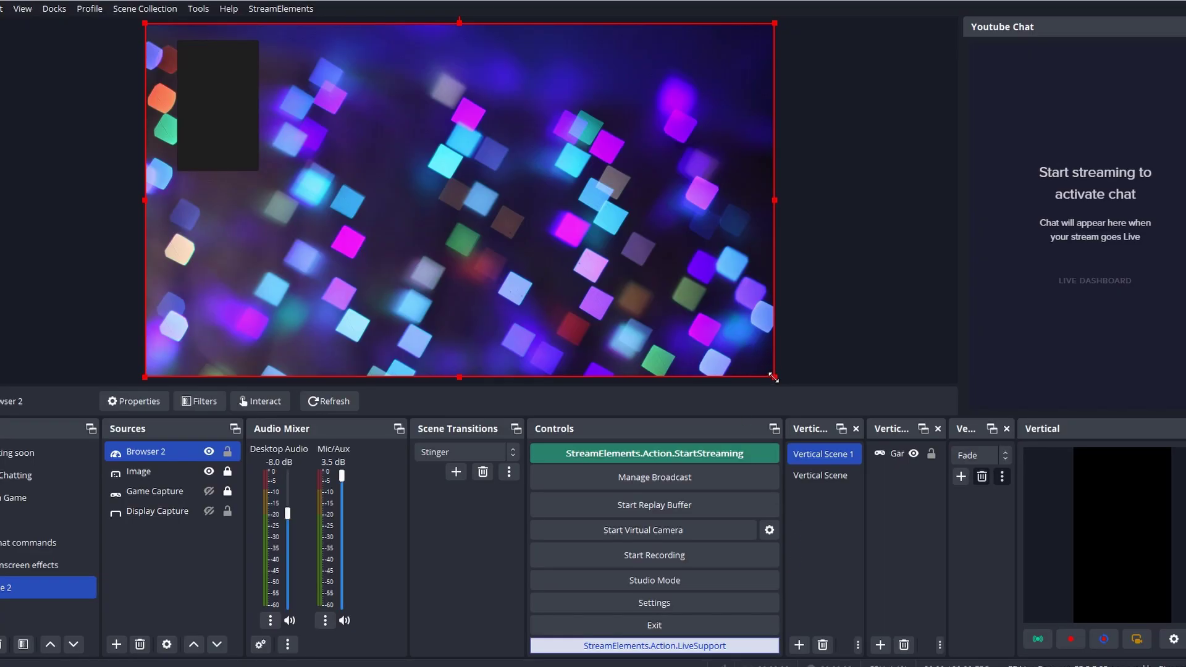
Step: Resize and move Browser 2 until it snaps to all four canvas edges
{"action": "left_click_drag", "start_coordinate": [774, 377], "coordinate": [1174, 630]}
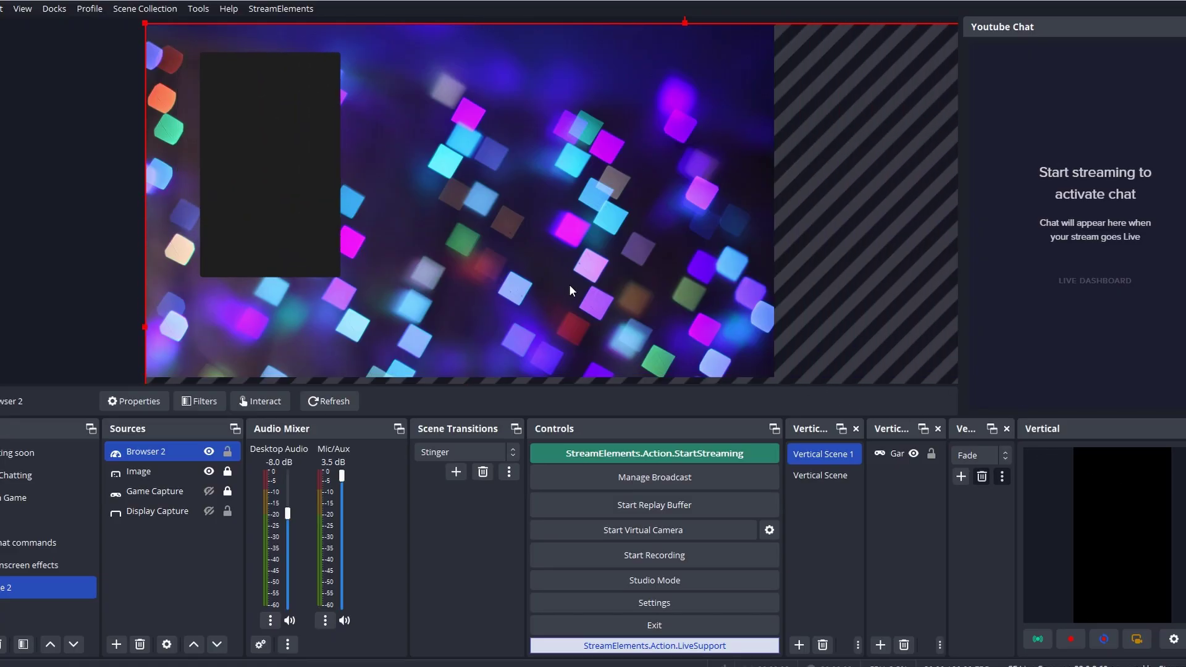
{"action": "left_click_drag", "start_coordinate": [548, 280], "coordinate": [696, 289]}
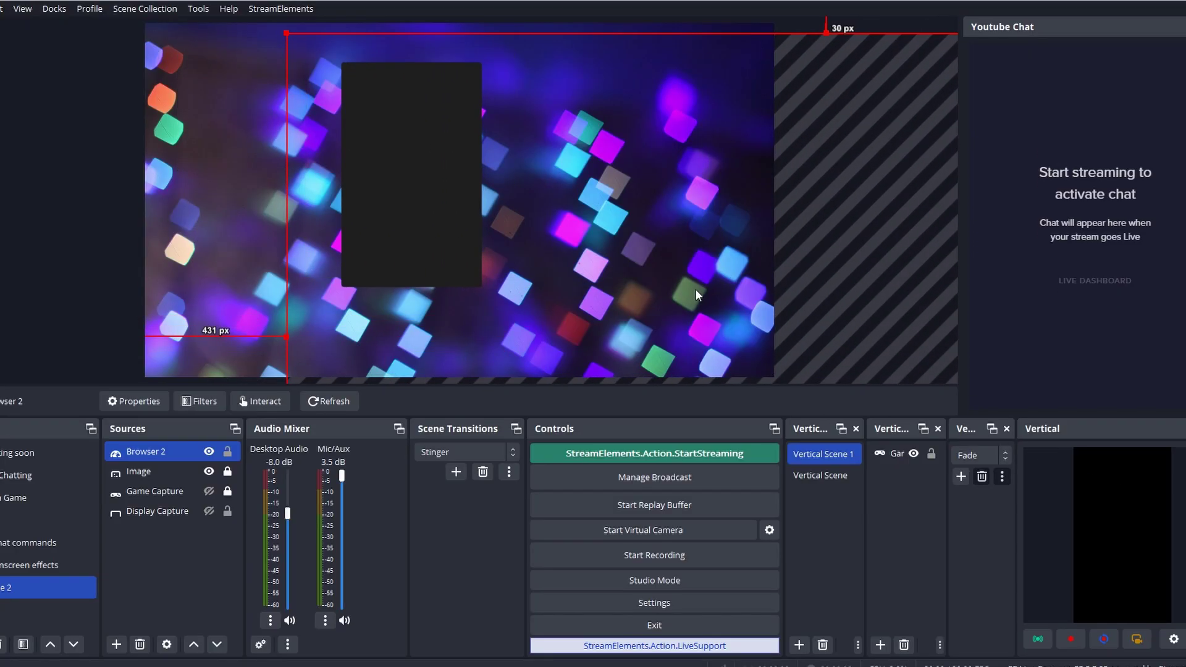
{"action": "left_click_drag", "start_coordinate": [590, 219], "coordinate": [446, 210]}
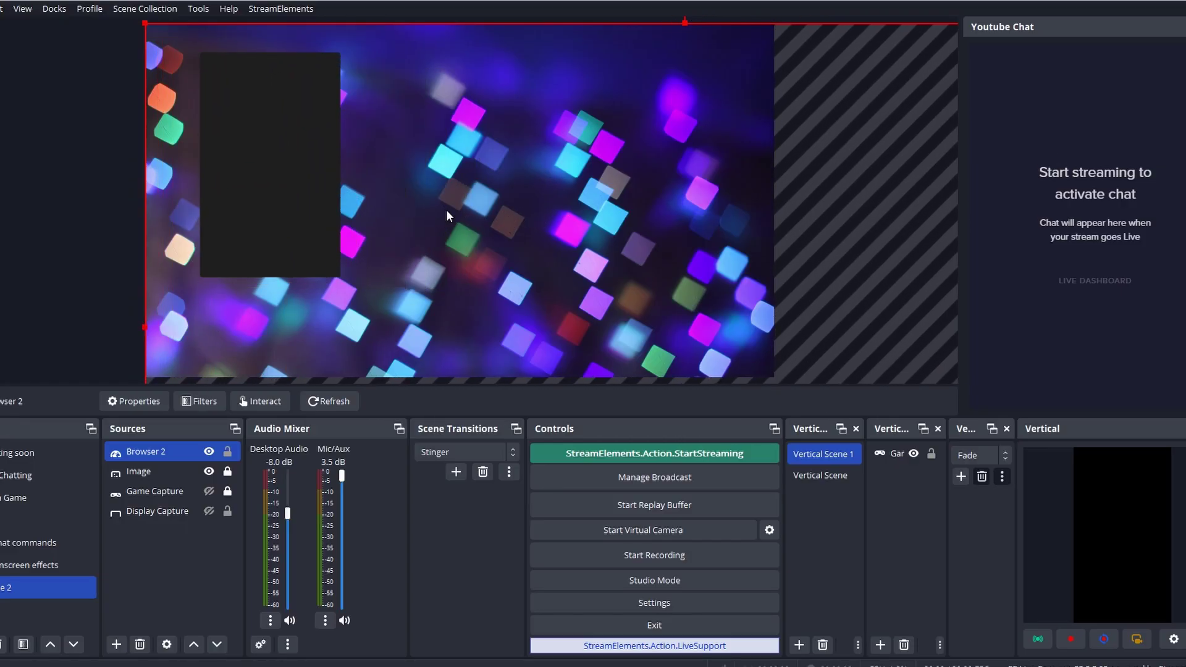
{"action": "left_click_drag", "start_coordinate": [137, 22], "coordinate": [442, 190]}
{"action": "left_click_drag", "start_coordinate": [689, 317], "coordinate": [391, 146]}
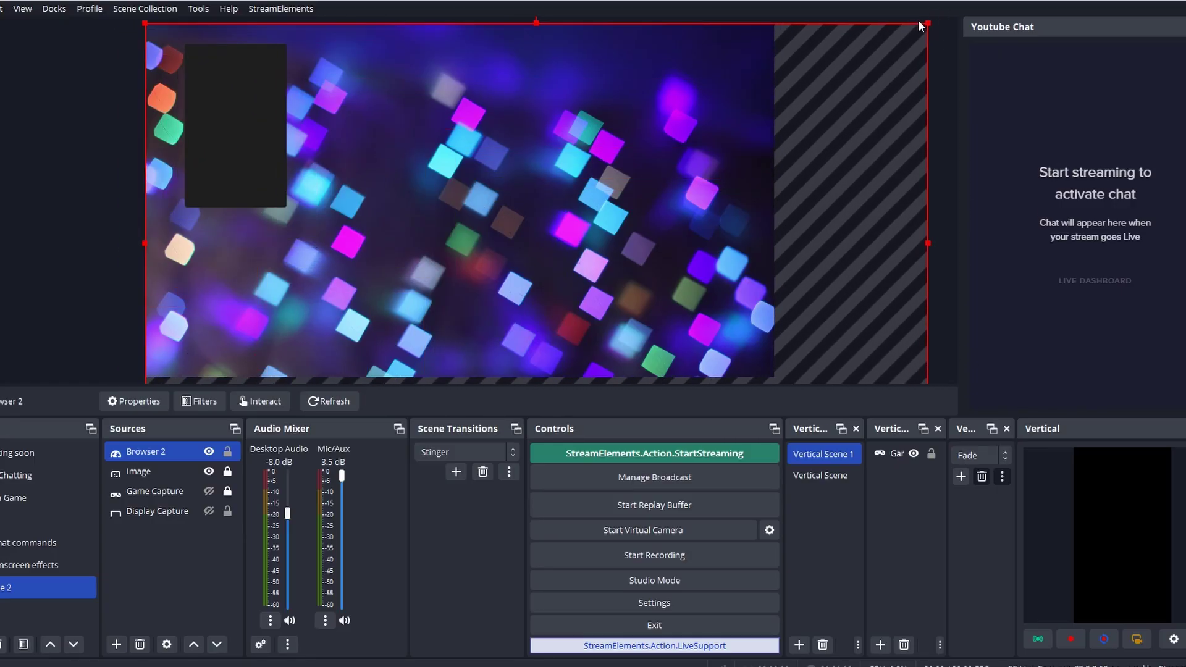
{"action": "left_click_drag", "start_coordinate": [927, 23], "coordinate": [686, 110]}
{"action": "left_click_drag", "start_coordinate": [644, 234], "coordinate": [641, 148]}
{"action": "left_click", "coordinate": [848, 270]}
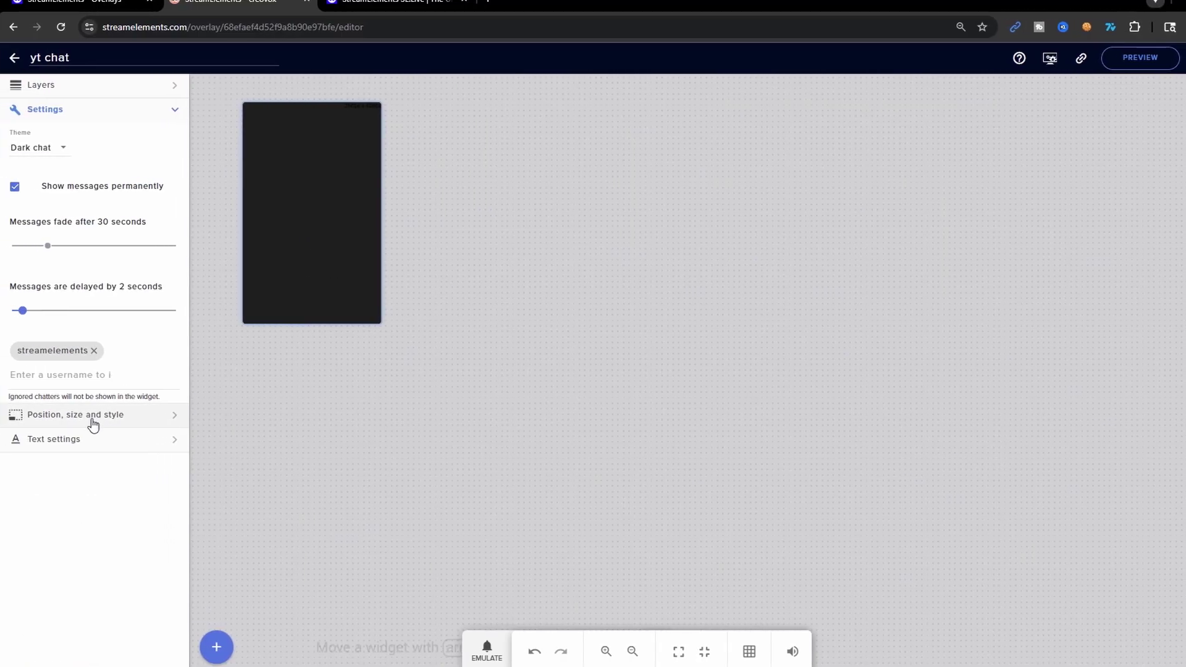
Step: Set the yt chat widget to width 450 and height 720, save it, and go back to OBS
{"action": "left_click", "coordinate": [92, 420]}
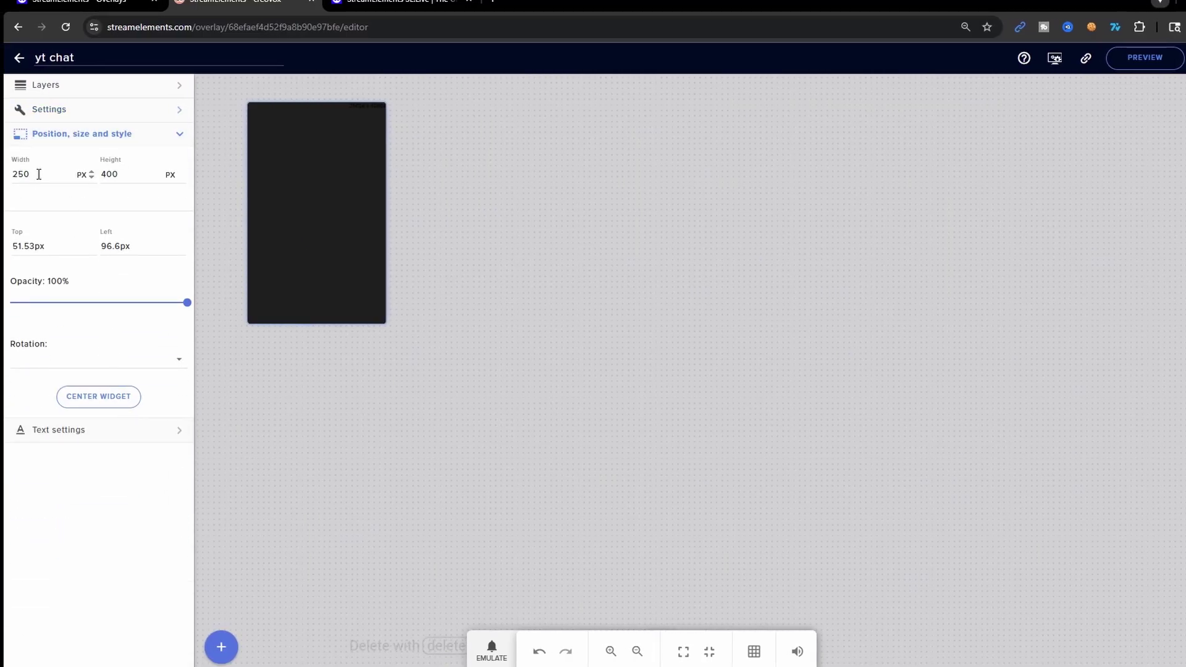
{"action": "left_click_drag", "start_coordinate": [35, 174], "coordinate": [5, 176]}
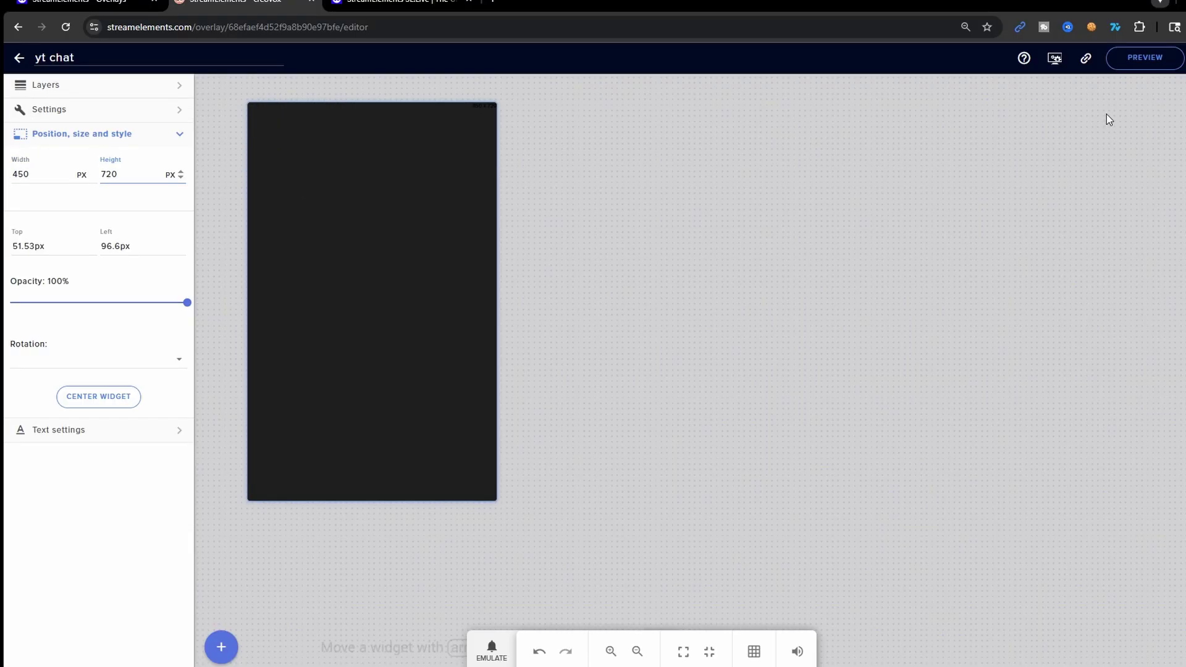
{"action": "left_click", "coordinate": [851, 197]}
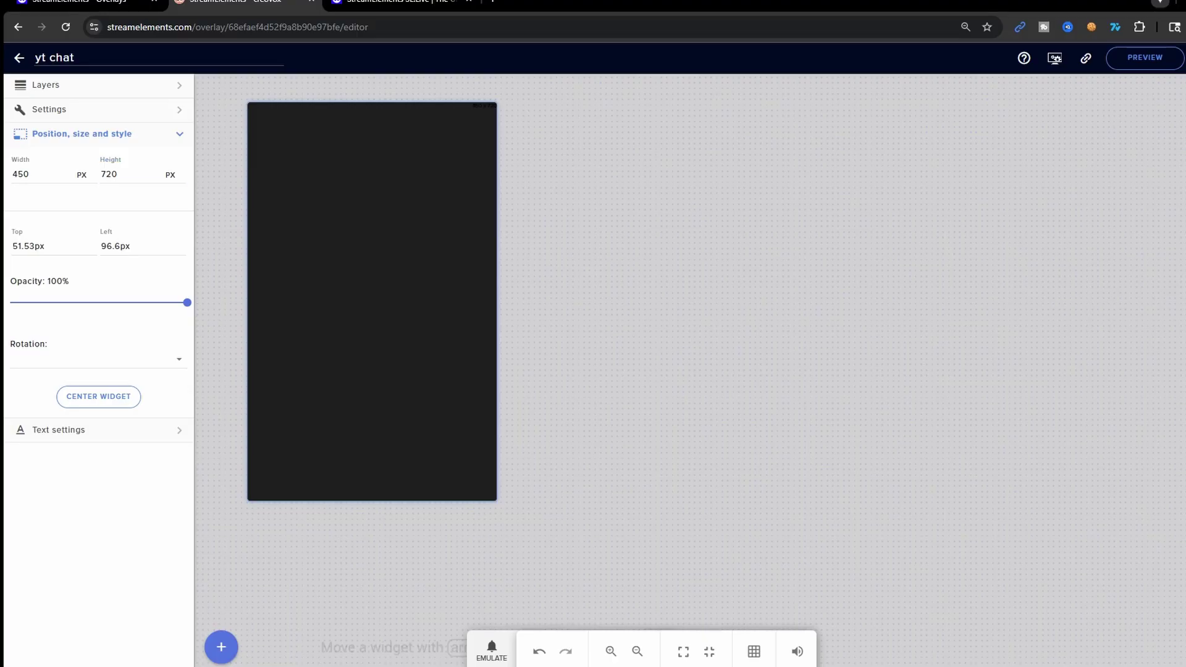
{"action": "left_click", "coordinate": [357, 666]}
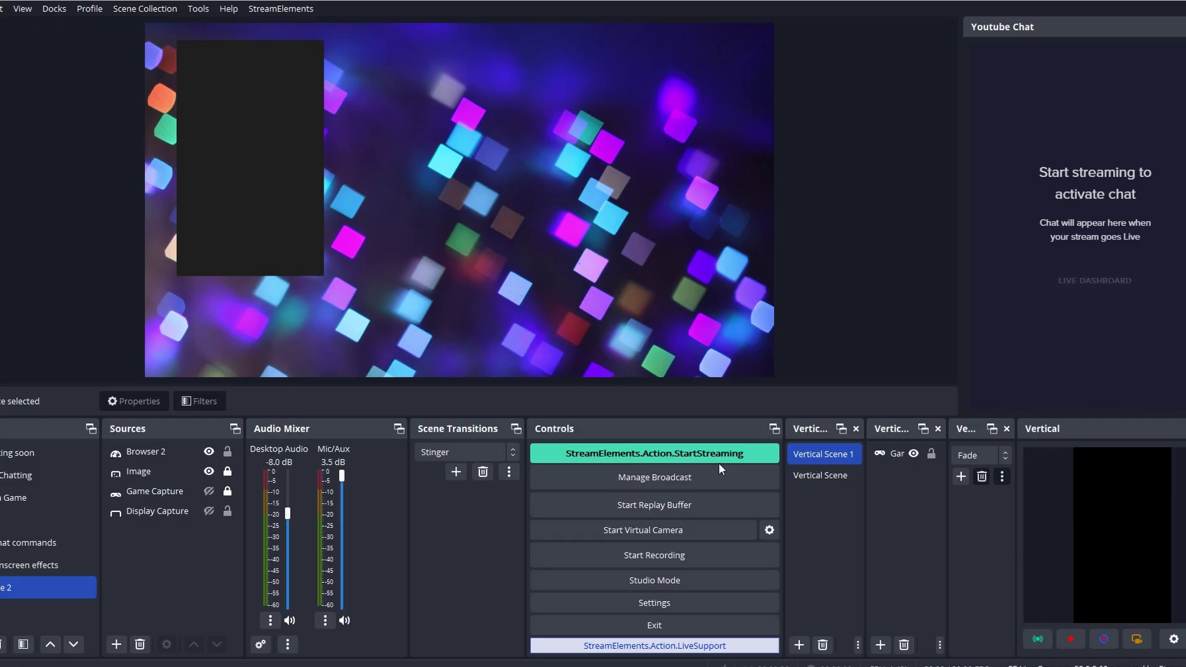
{"action": "left_click", "coordinate": [266, 643]}
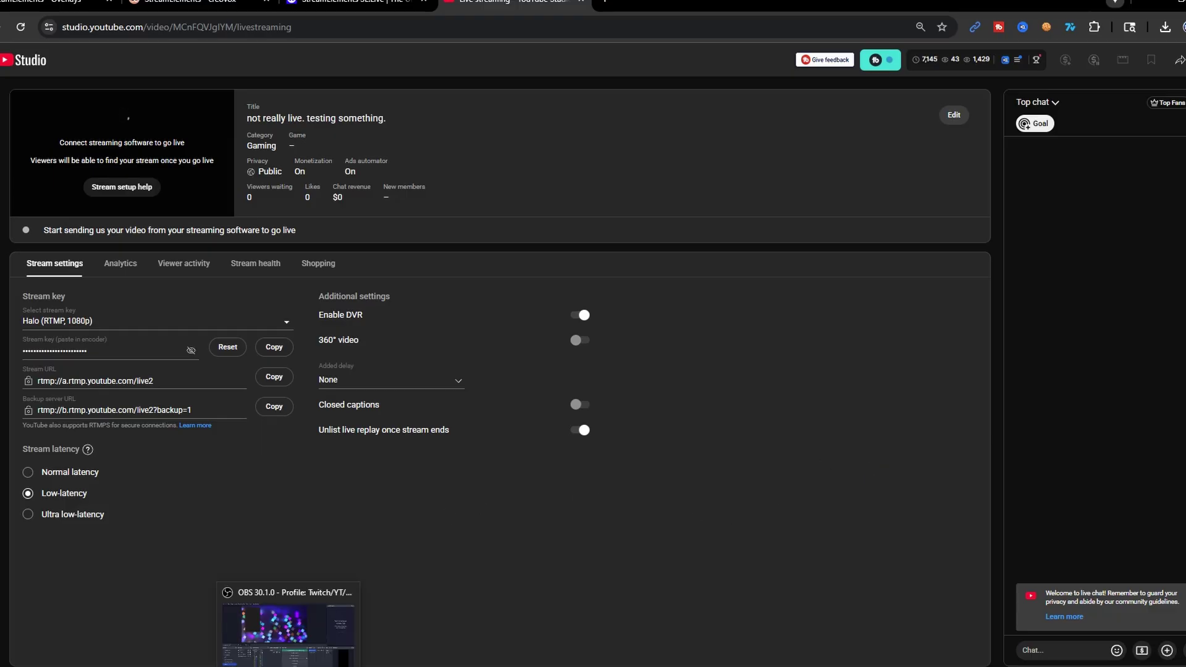
Step: In Manage Broadcast, select the existing broadcast 'not really live. testing something.' and go live
{"action": "left_click", "coordinate": [327, 624]}
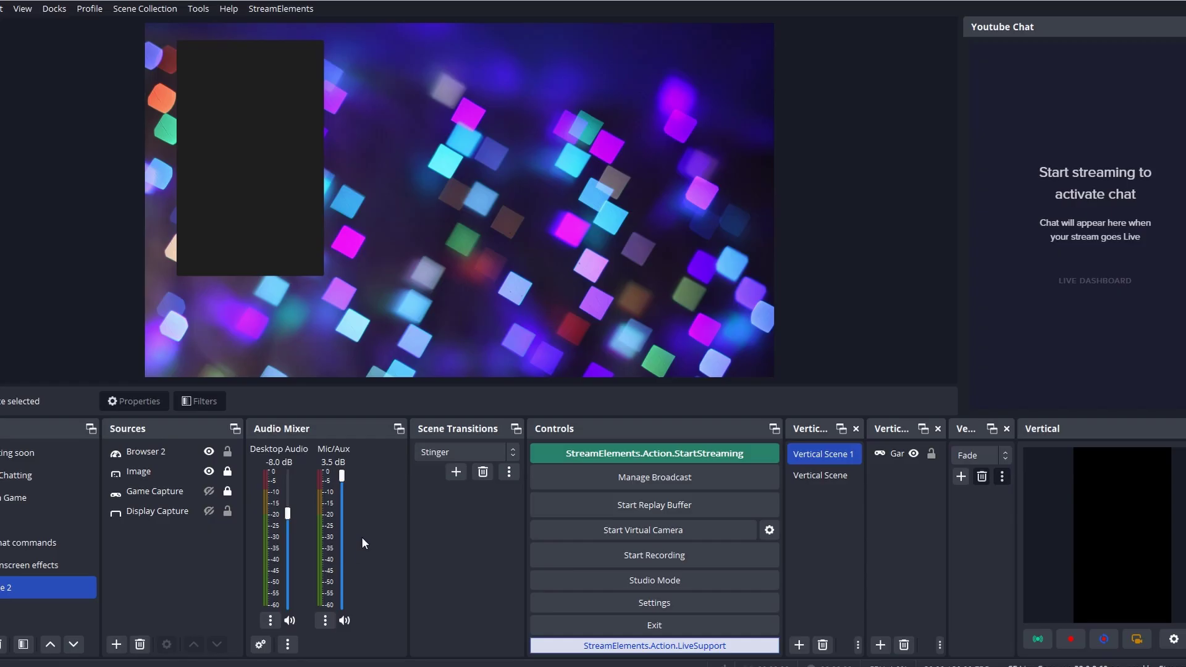
{"action": "left_click", "coordinate": [616, 479]}
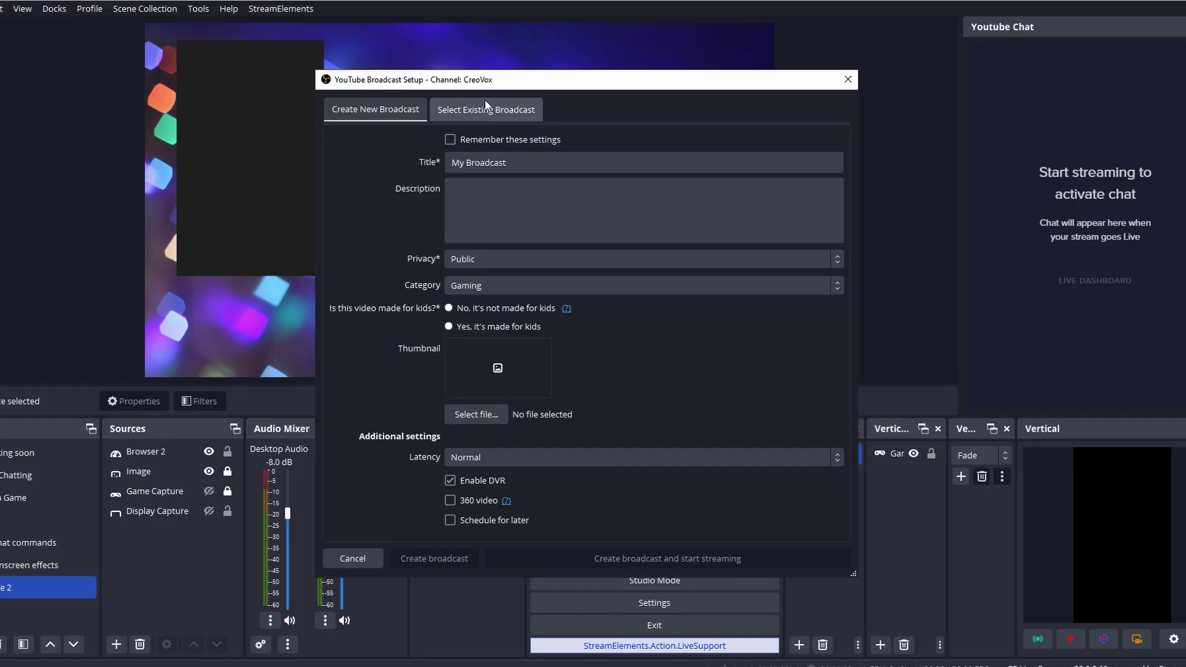
{"action": "left_click", "coordinate": [480, 111]}
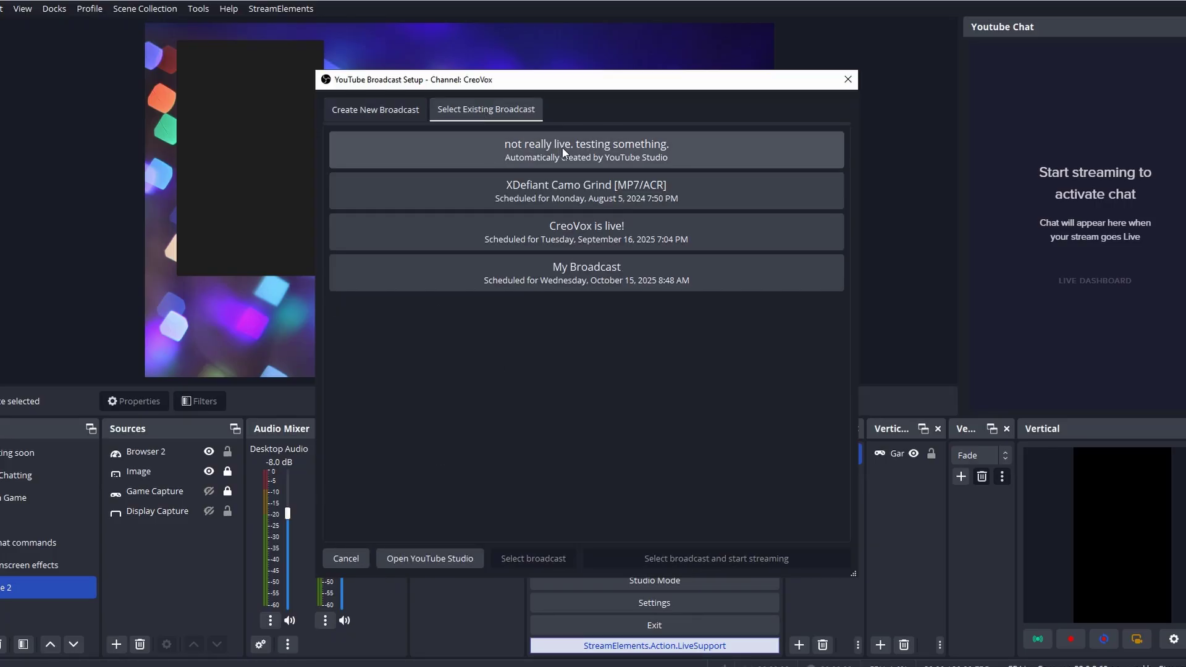
{"action": "left_click", "coordinate": [599, 151]}
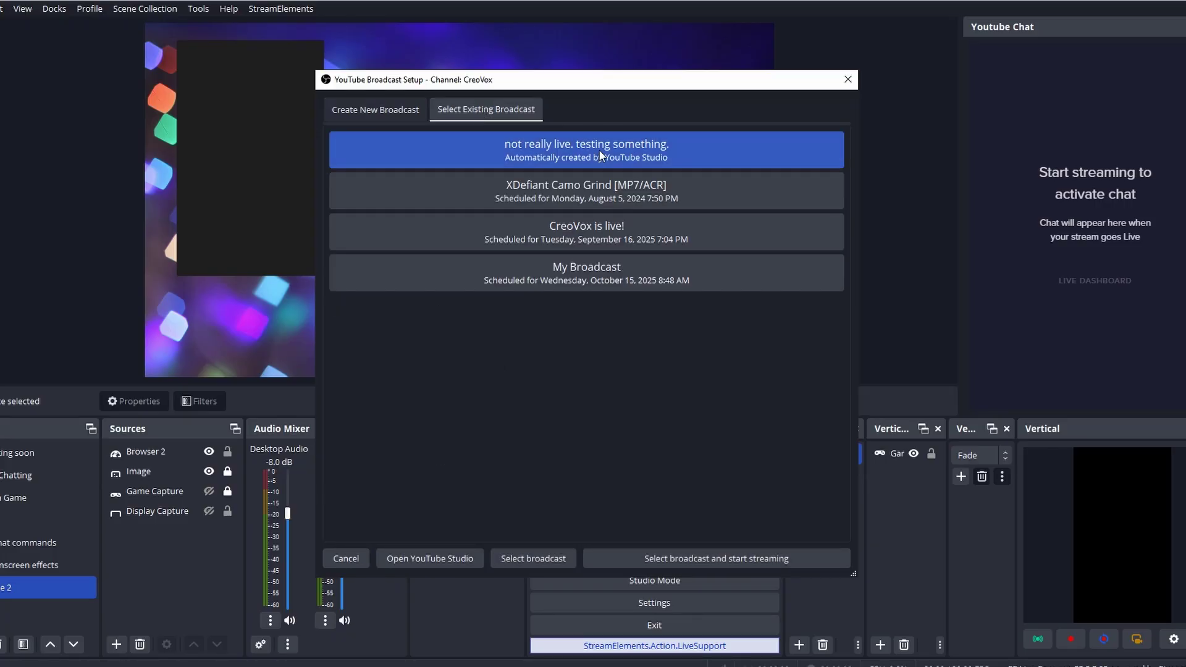
{"action": "left_click", "coordinate": [682, 559]}
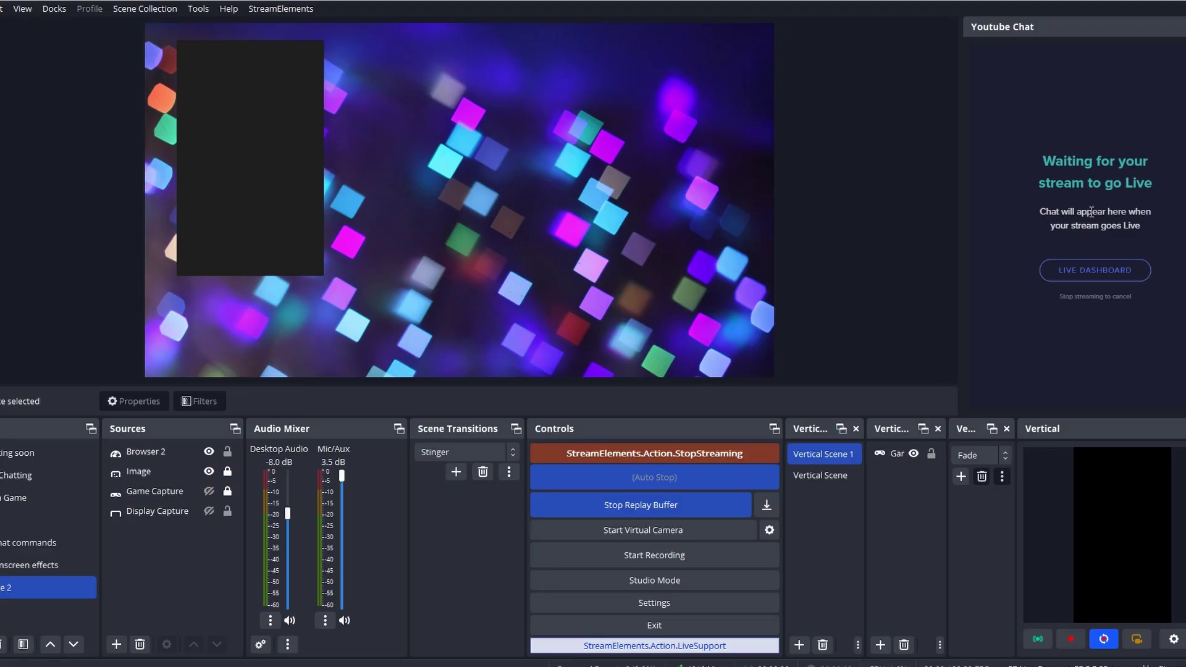
Step: Check the live stream in YouTube Studio, then switch back to OBS
{"action": "left_click", "coordinate": [235, 642]}
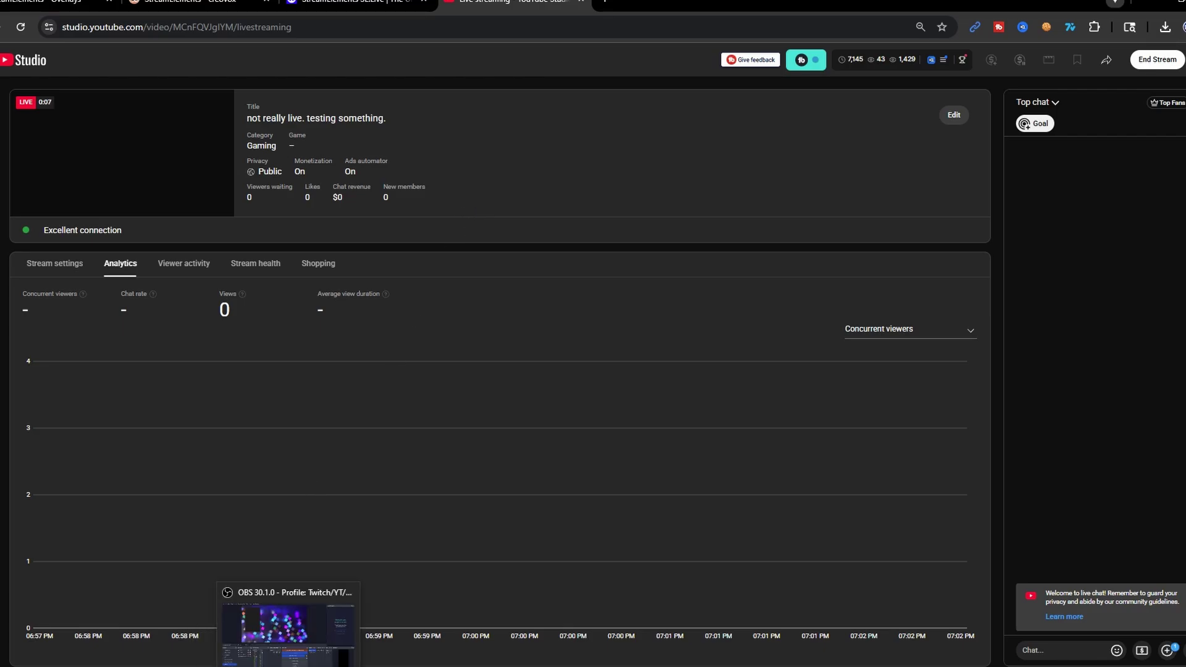
{"action": "left_click", "coordinate": [290, 620]}
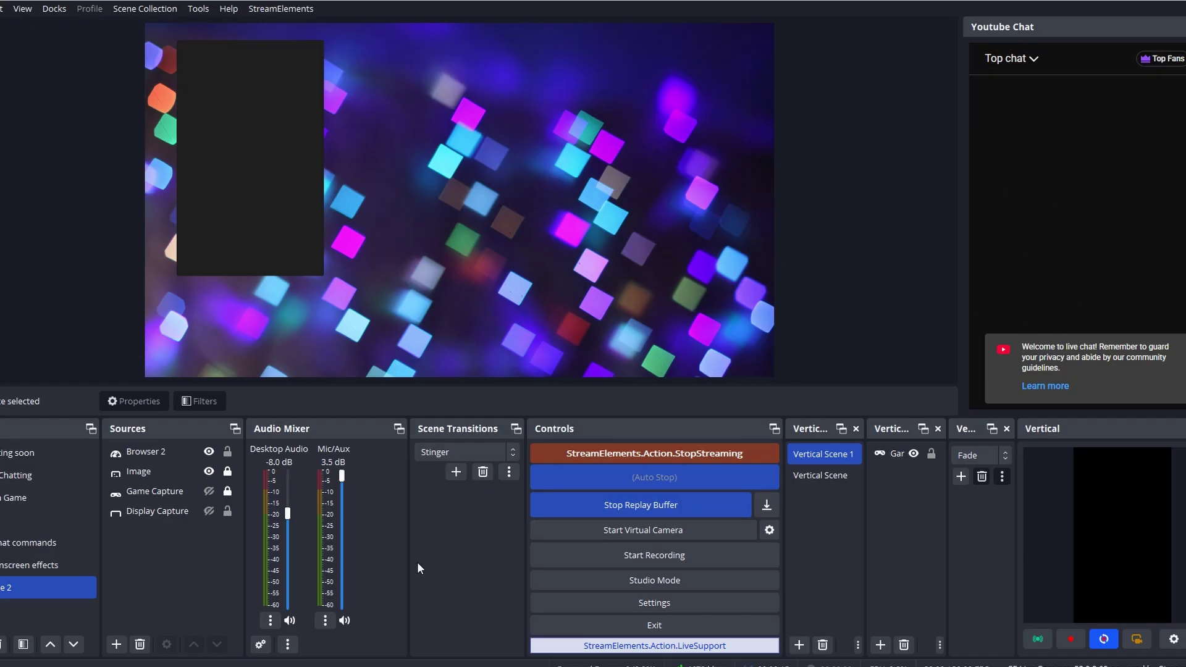
Step: Post 'hi this is a test' in the YouTube Studio live chat, then return to OBS
{"action": "left_click", "coordinate": [261, 645]}
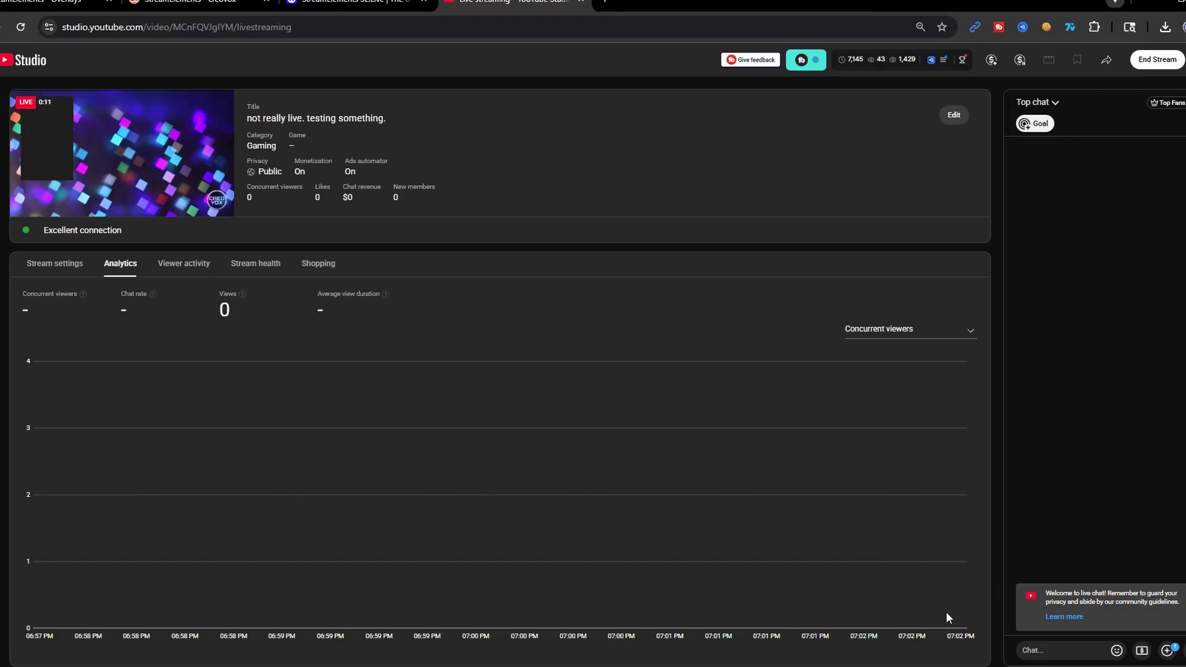
{"action": "left_click", "coordinate": [1055, 653]}
{"action": "type", "text": "hi this i"}
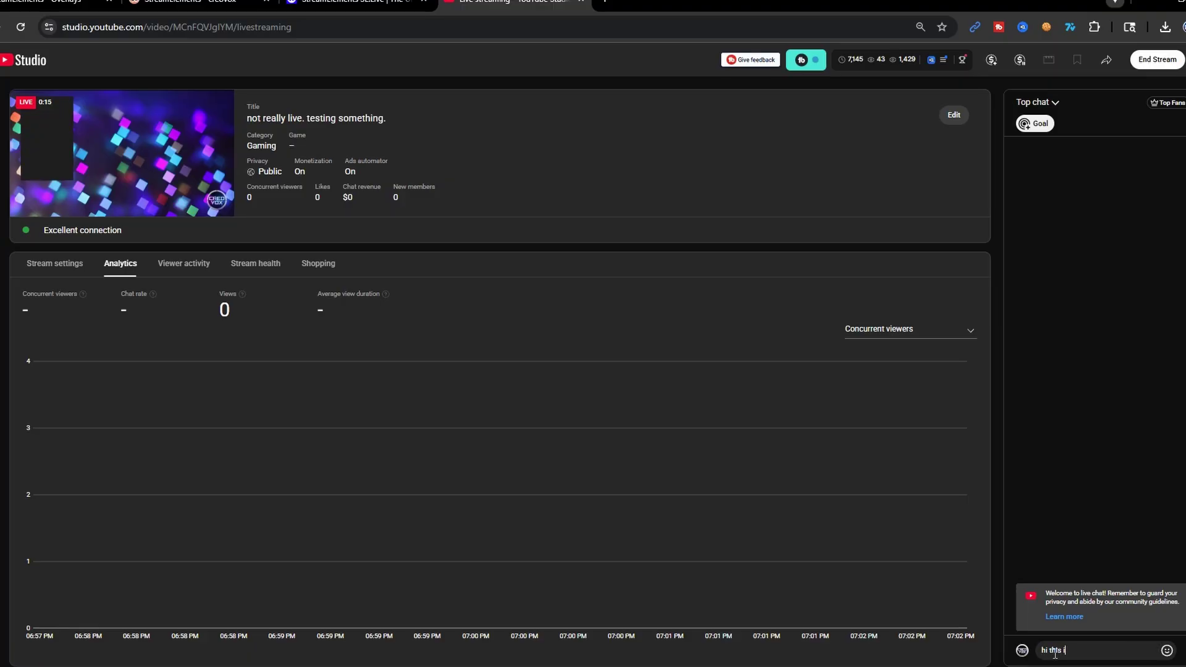
{"action": "type", "text": "s a test"}
{"action": "key", "text": "Return"}
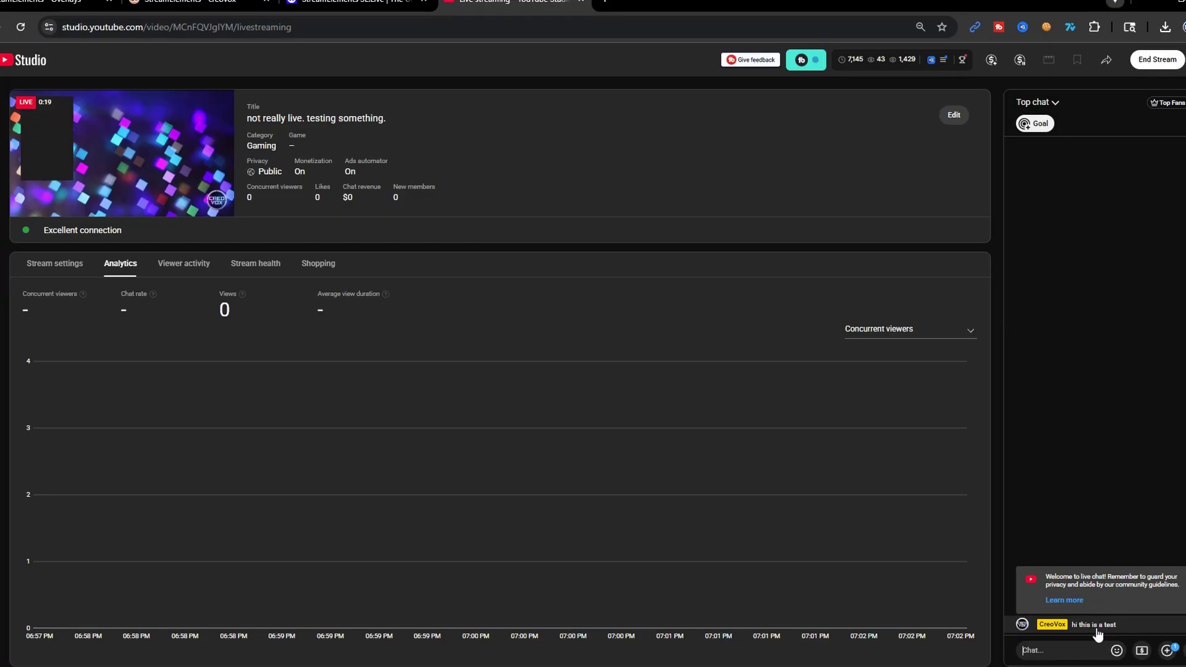
{"action": "left_click", "coordinate": [291, 621]}
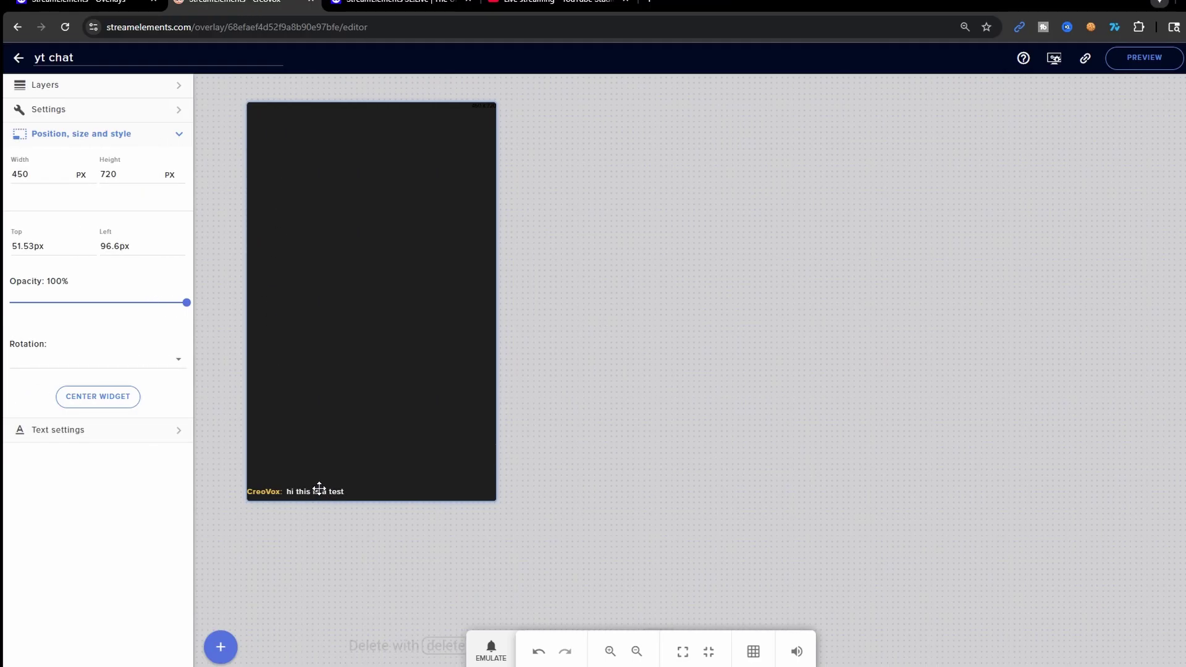
Step: Raise the yt chat widget's text size to 27 in Text settings and save the widget
{"action": "left_click", "coordinate": [90, 431]}
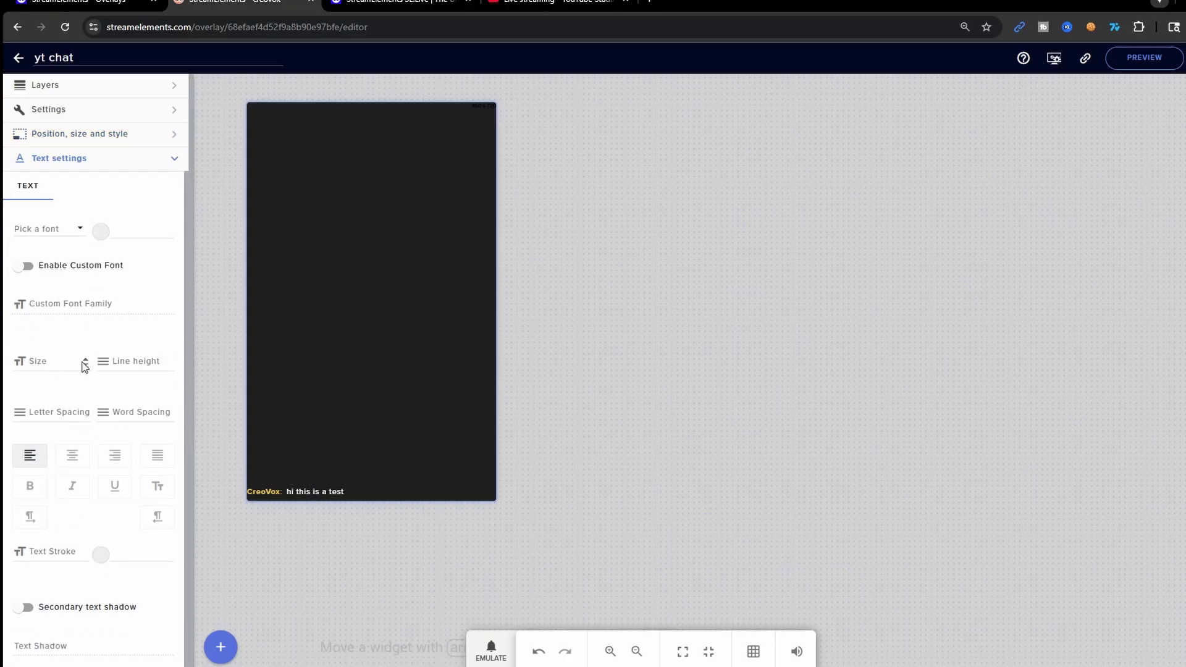
{"action": "left_click", "coordinate": [86, 361]}
{"action": "left_click", "coordinate": [86, 361]}
{"action": "left_click", "coordinate": [85, 361]}
{"action": "left_click", "coordinate": [86, 360]}
{"action": "left_click", "coordinate": [85, 361]}
{"action": "left_click", "coordinate": [86, 361]}
{"action": "left_click", "coordinate": [86, 361]}
{"action": "left_click", "coordinate": [86, 361]}
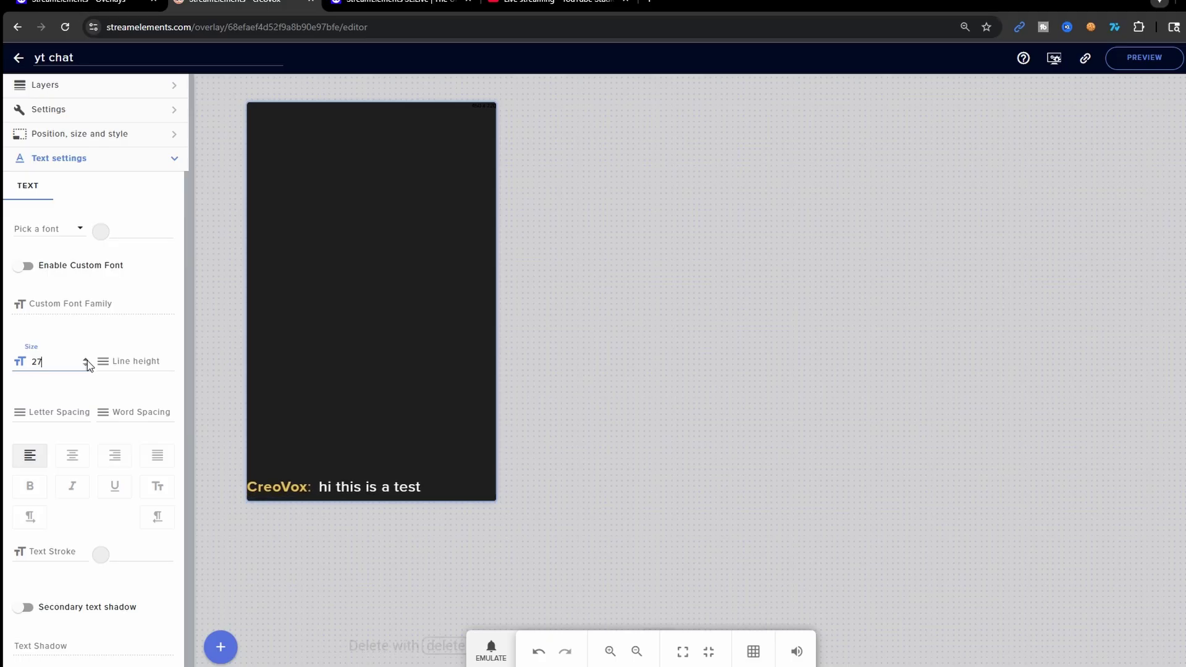
{"action": "left_click", "coordinate": [702, 395]}
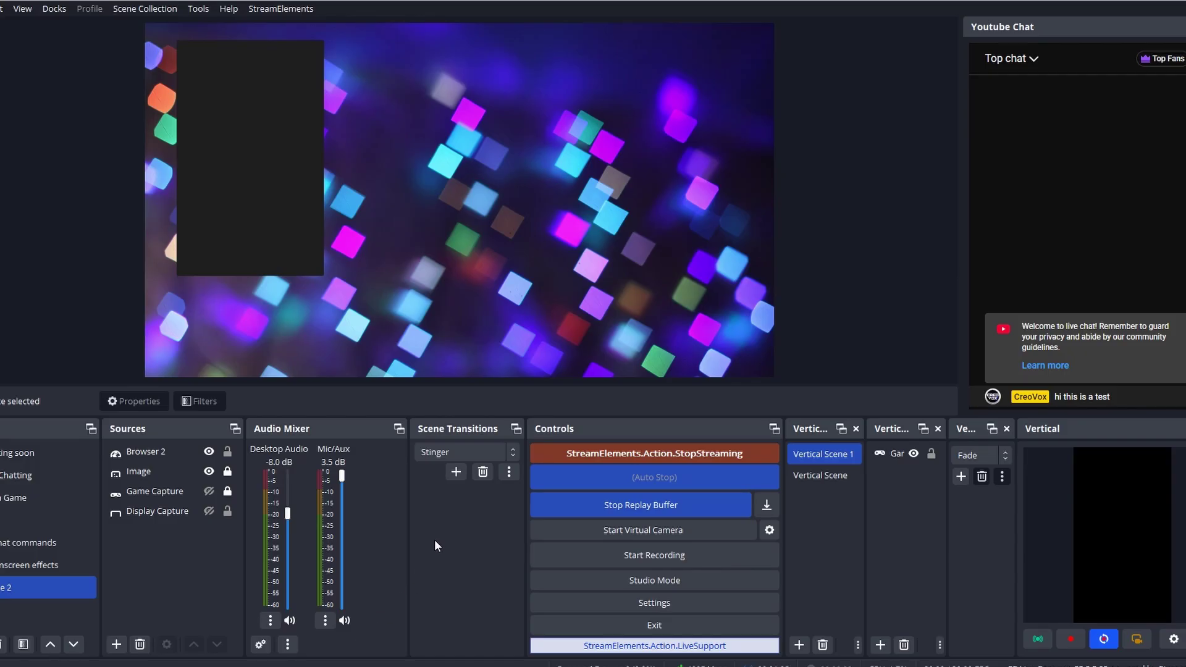
Step: Refresh the Browser 2 source so the chat overlay reloads with the new text size
{"action": "left_click", "coordinate": [154, 452]}
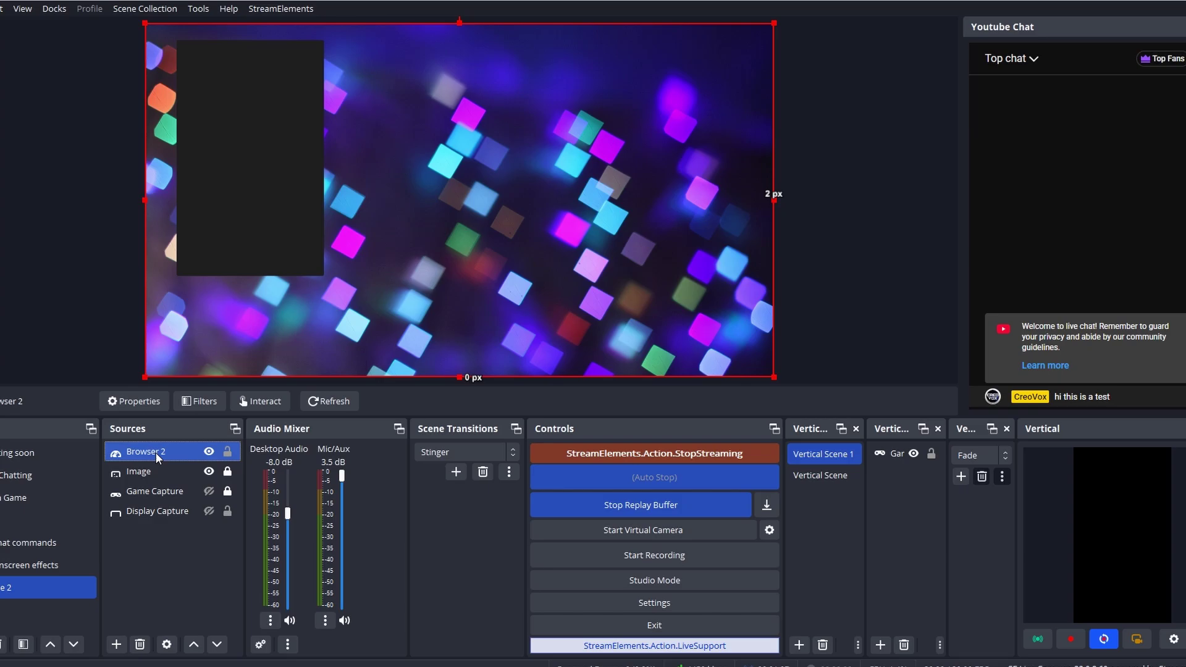
{"action": "left_click", "coordinate": [332, 402]}
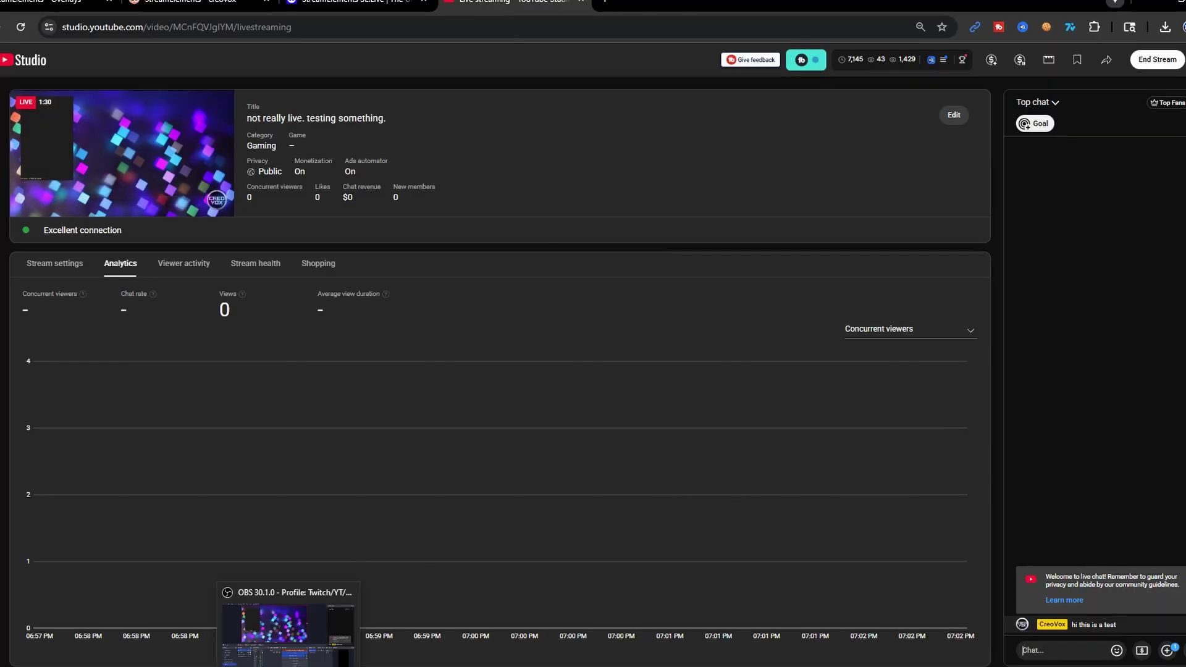
Step: Bring OBS Studio back to check the test message in the overlay preview
{"action": "left_click", "coordinate": [288, 665]}
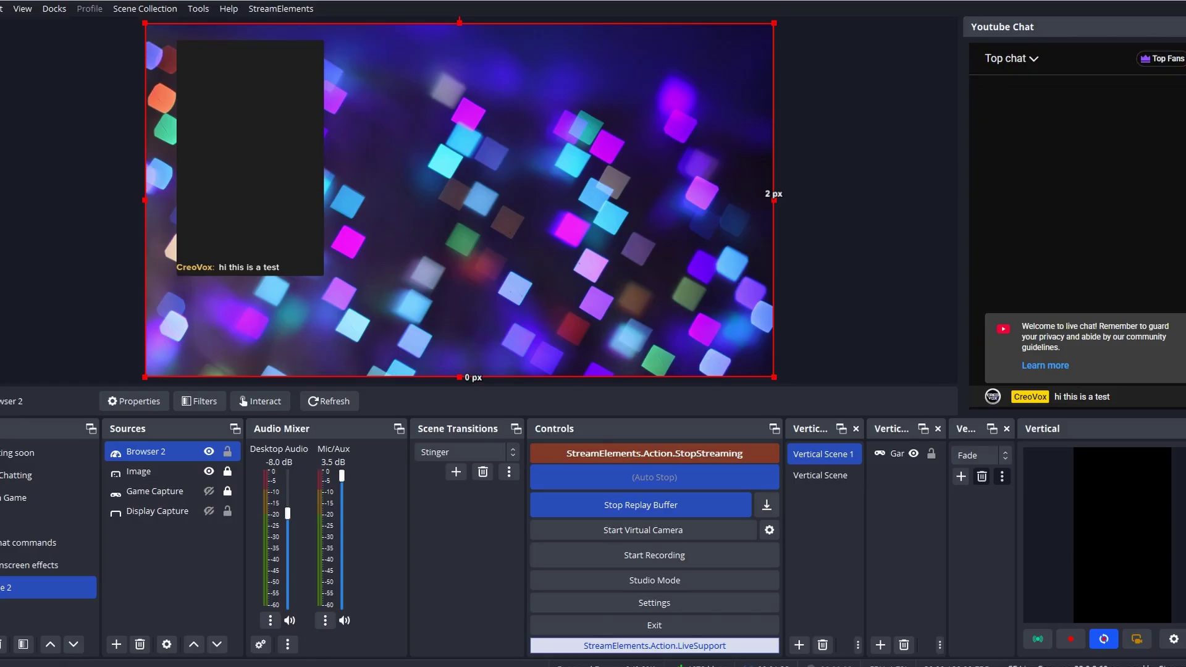